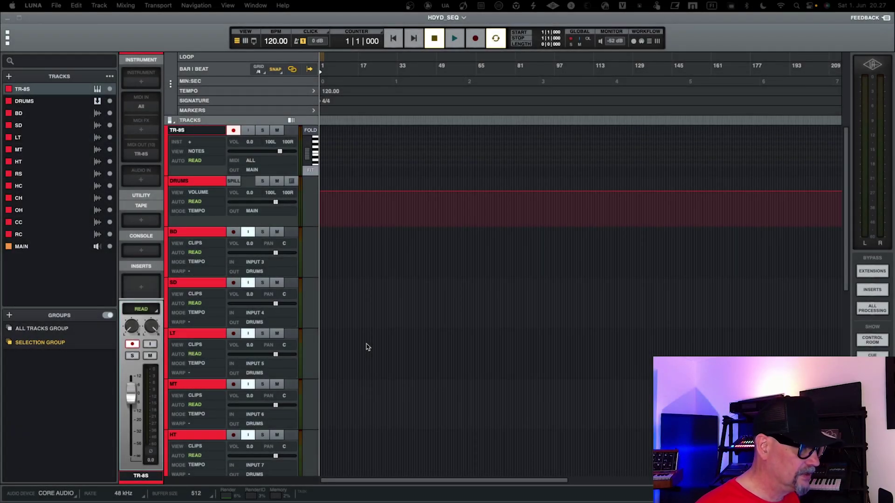
- Insert Reason Rack Plugin into the TR-8S track's first MIDI FX slot
click(141, 132)
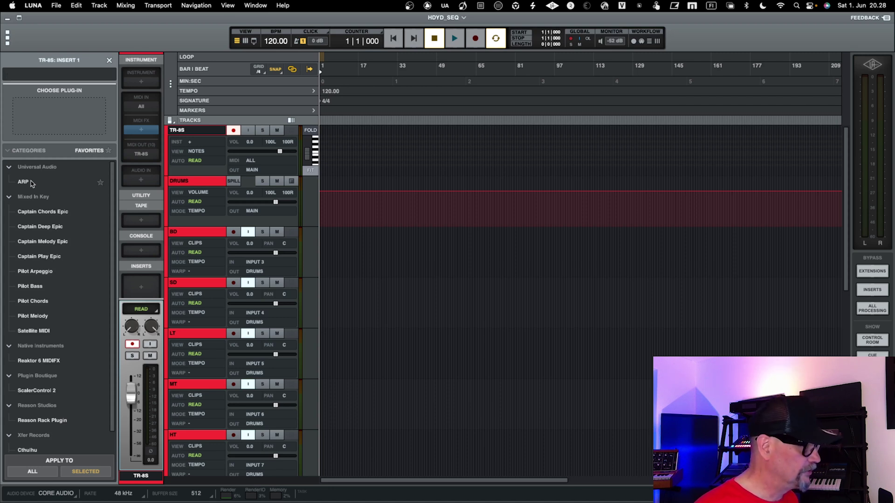
click(9, 166)
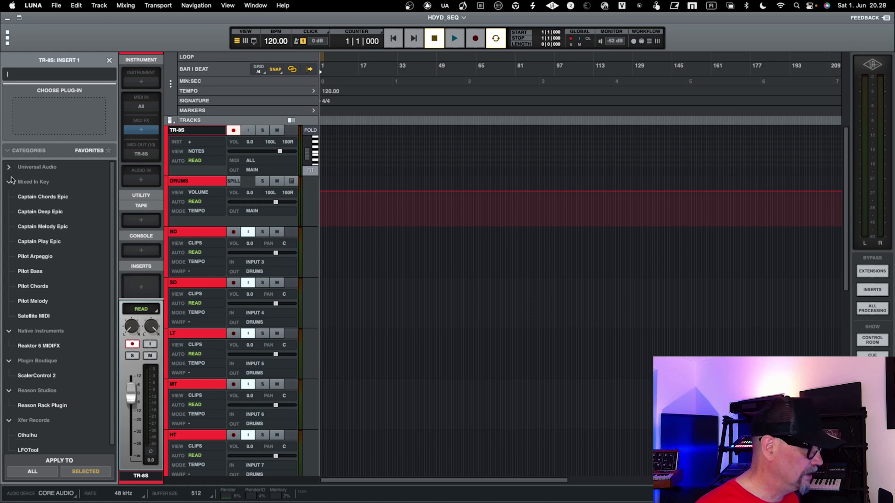
click(10, 181)
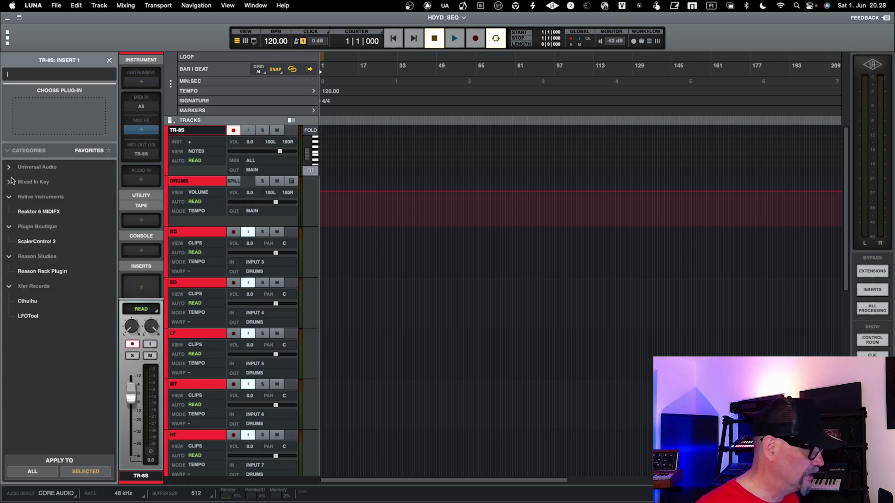
double_click(37, 271)
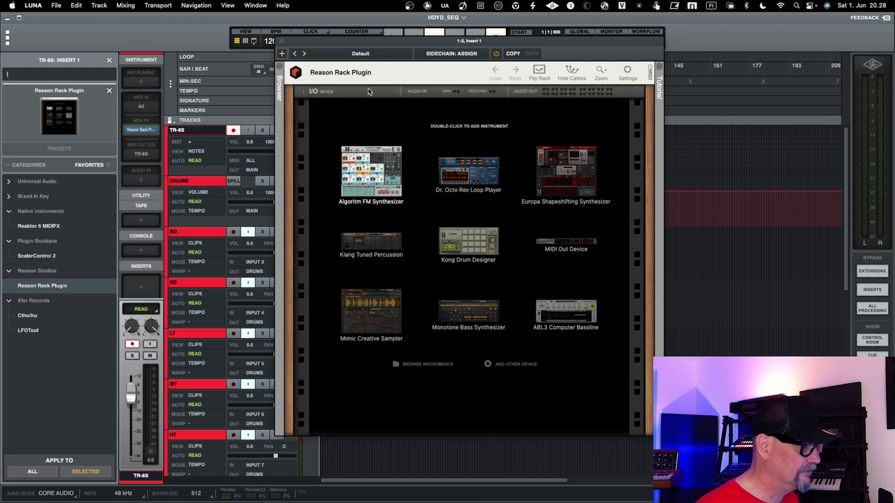
- Add a Drum Sequencer from the Reason browser's Players devices to the rack
click(280, 70)
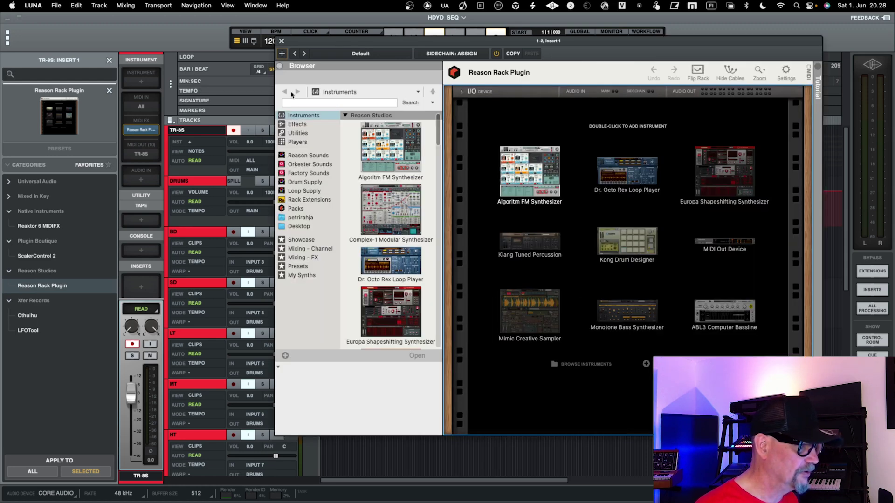
click(298, 141)
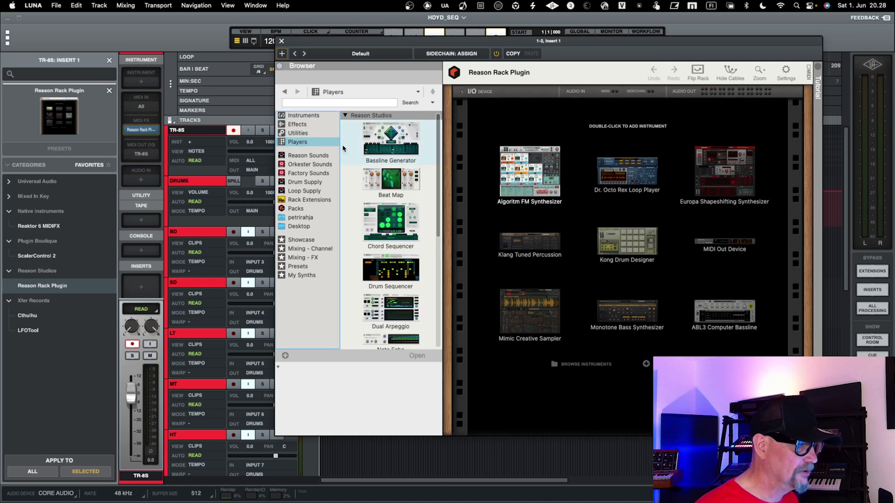
click(386, 273)
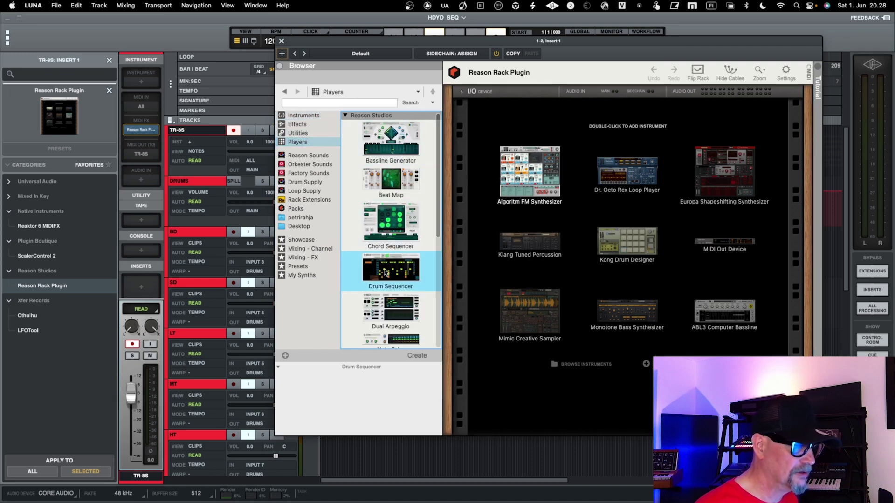
double_click(386, 273)
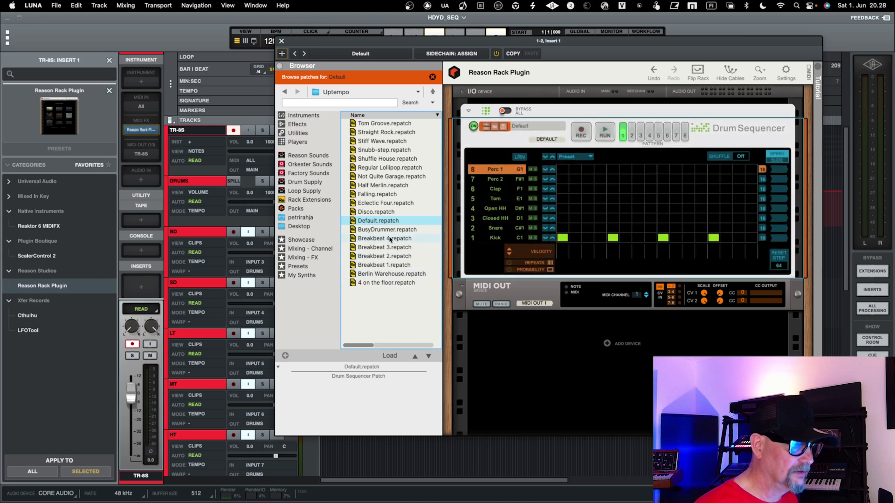
drag(424, 43, 333, 53)
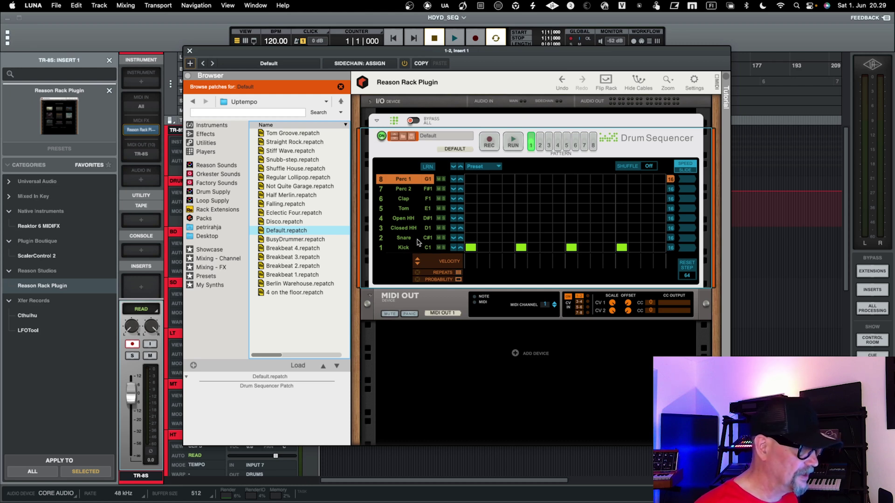
click(546, 306)
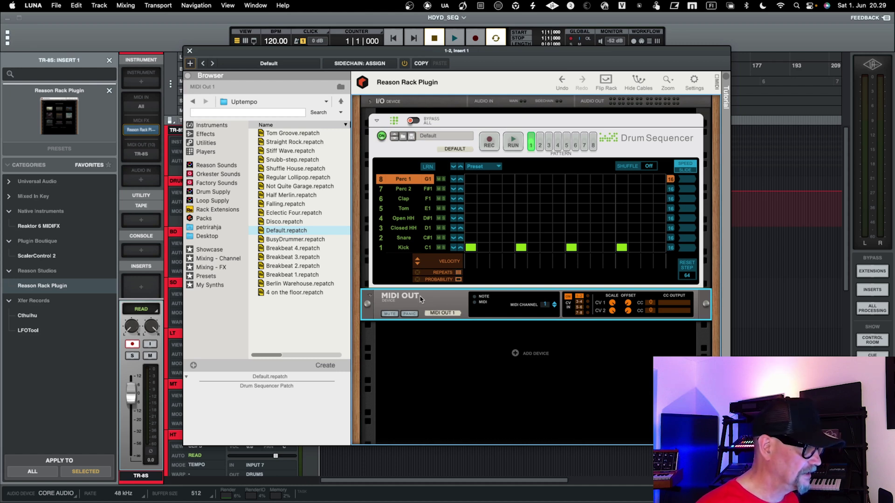
- Leave Default.repatch and browse from the home folder into the Music folder
click(305, 232)
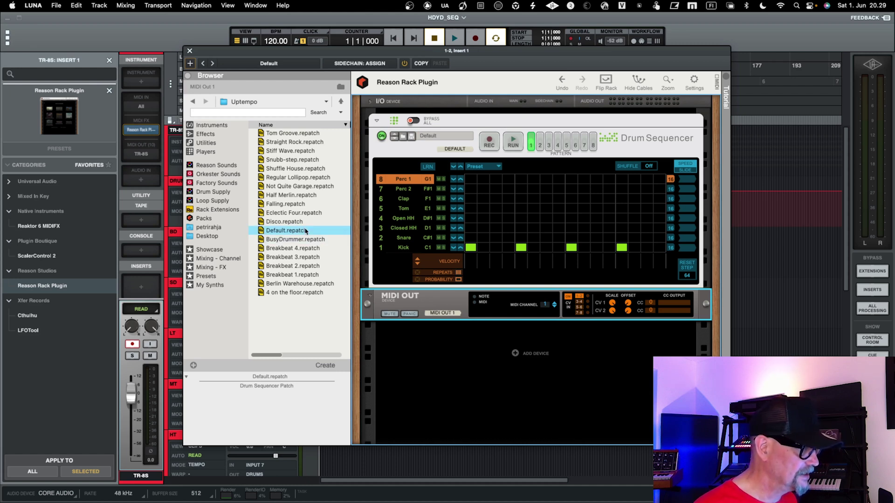
click(206, 229)
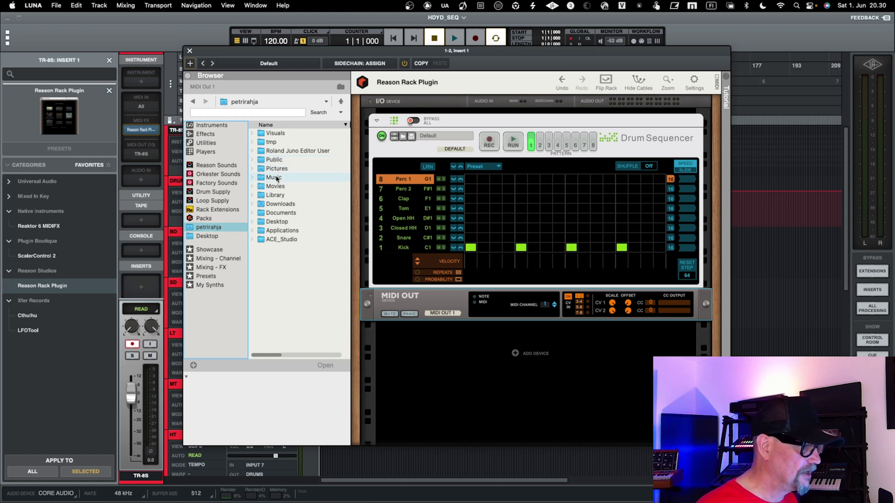
double_click(274, 178)
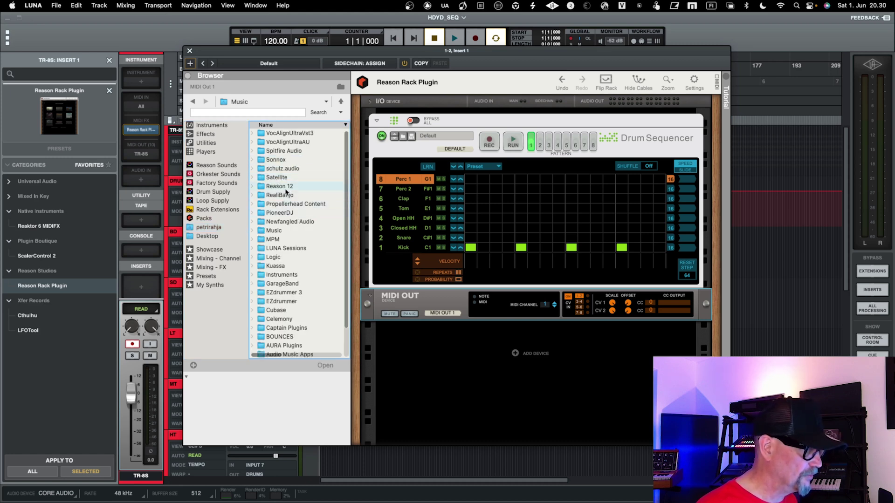
- Load PR - TR-8S.repatch from Music > Reason 12 > Presets as a new Drum Sequencer
double_click(285, 188)
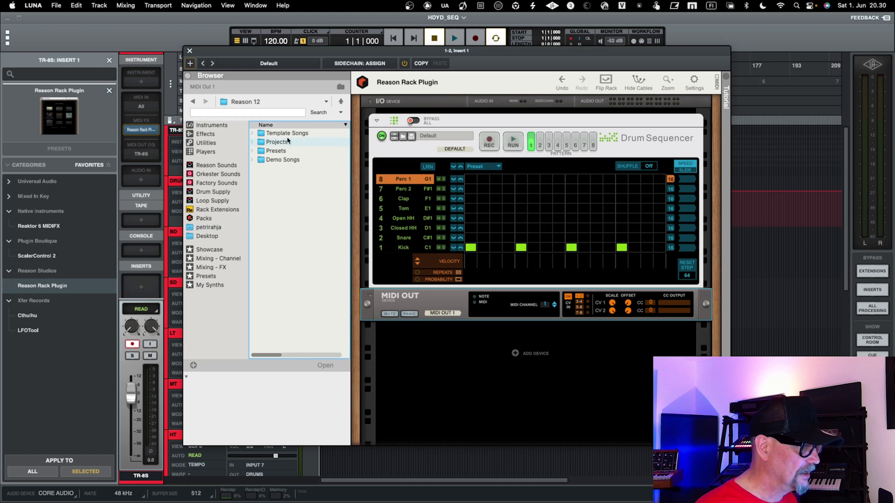
double_click(286, 151)
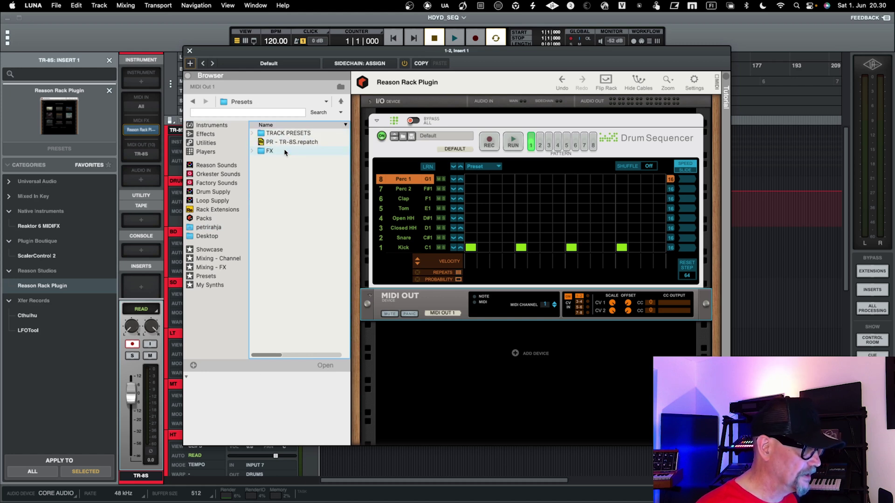
click(293, 142)
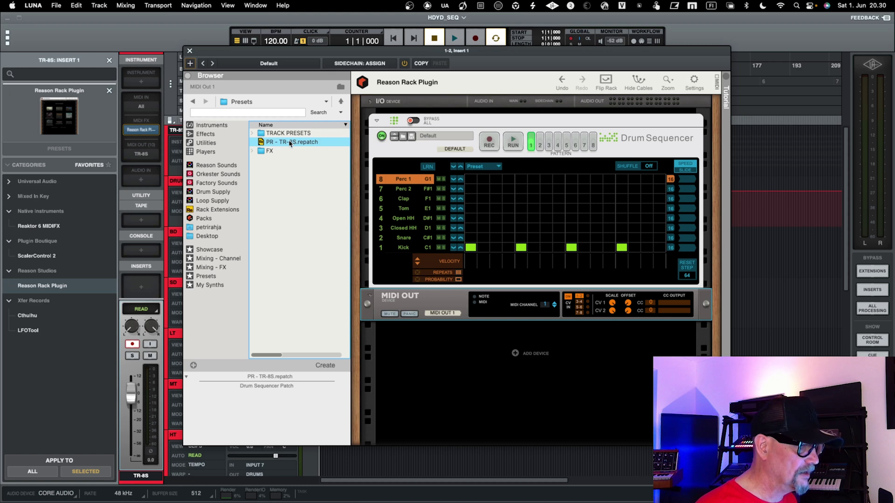
double_click(290, 142)
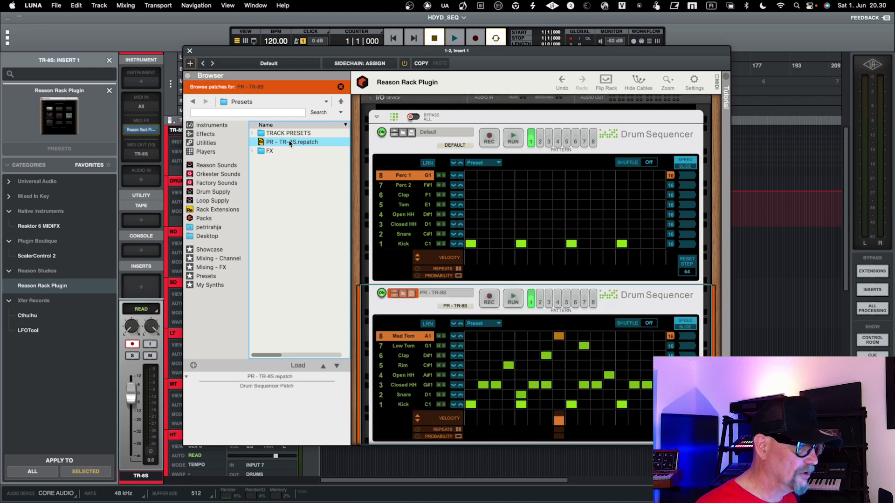
- Move the PR - TR-8S sequencer above the Default one and cut the Default sequencer
right_click(479, 117)
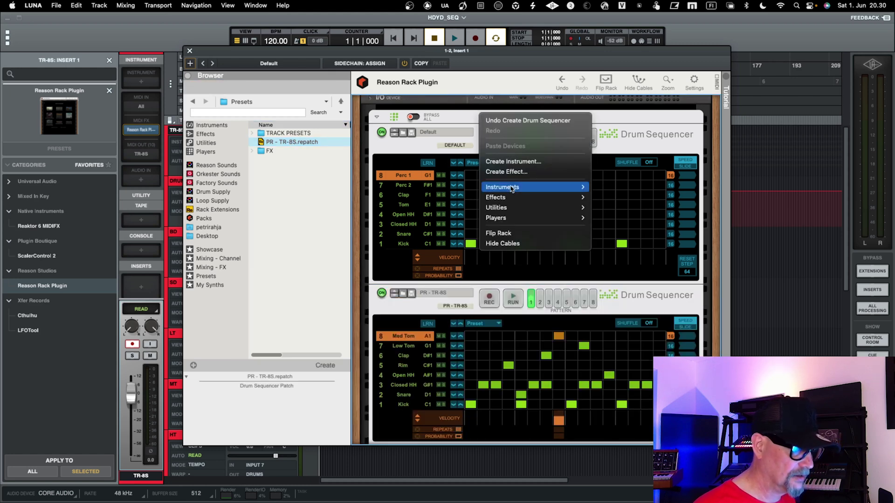
key(Escape)
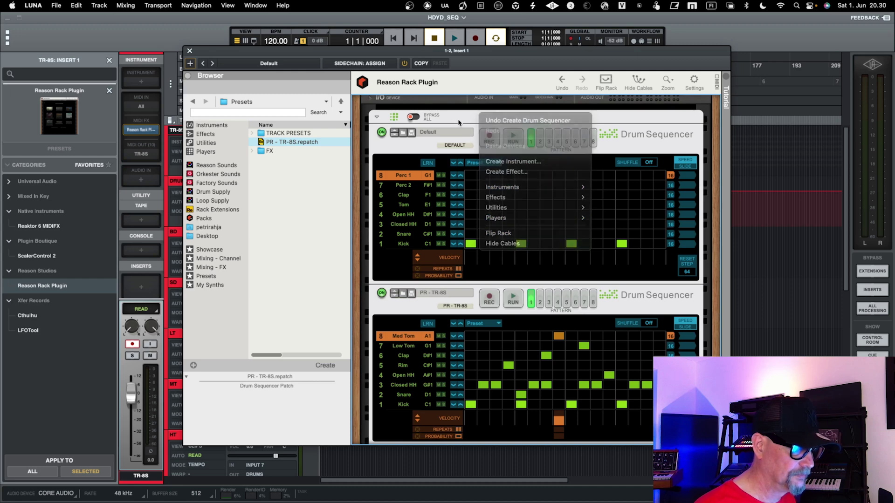
drag(401, 311, 405, 195)
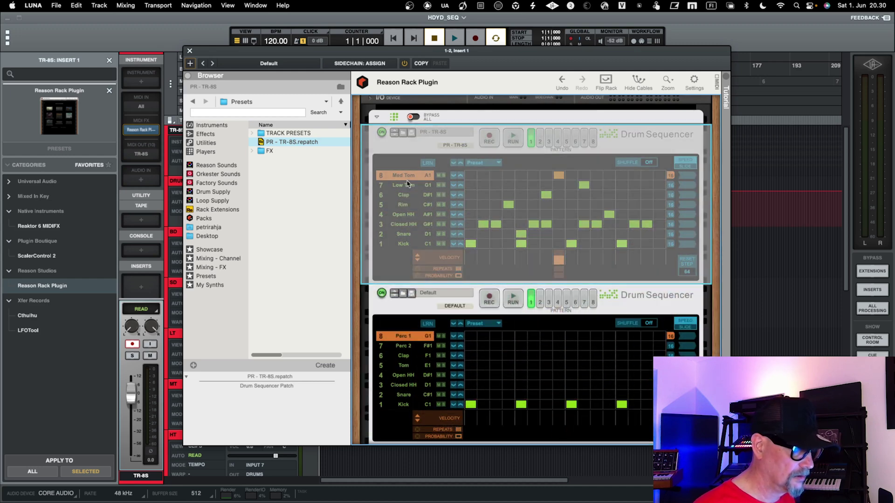
right_click(421, 309)
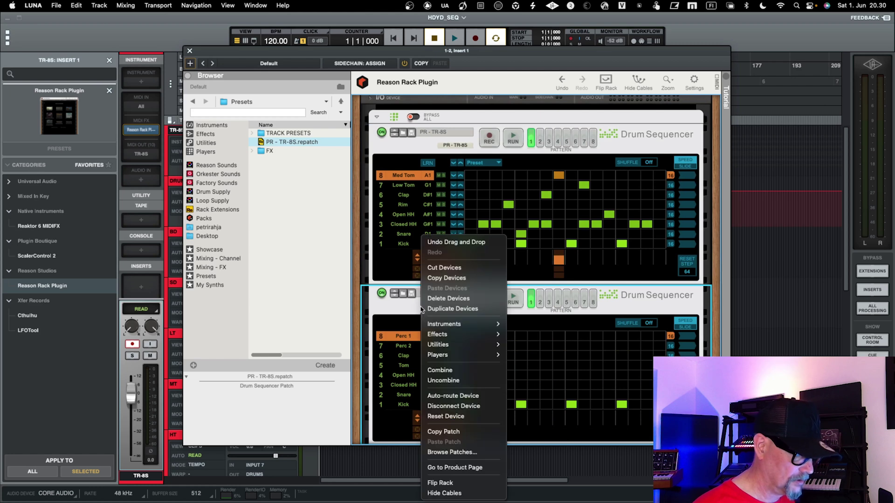
click(442, 268)
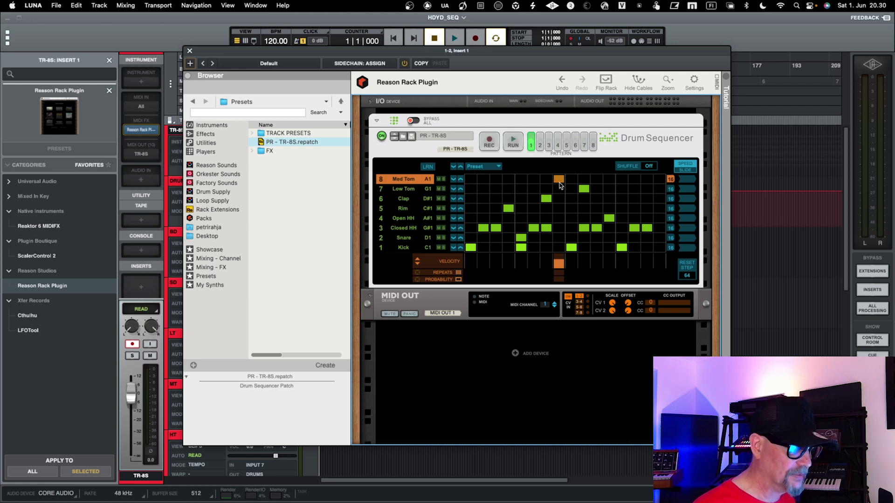
- Switch the Drum Sequencer to empty pattern 2 and test playback
click(540, 144)
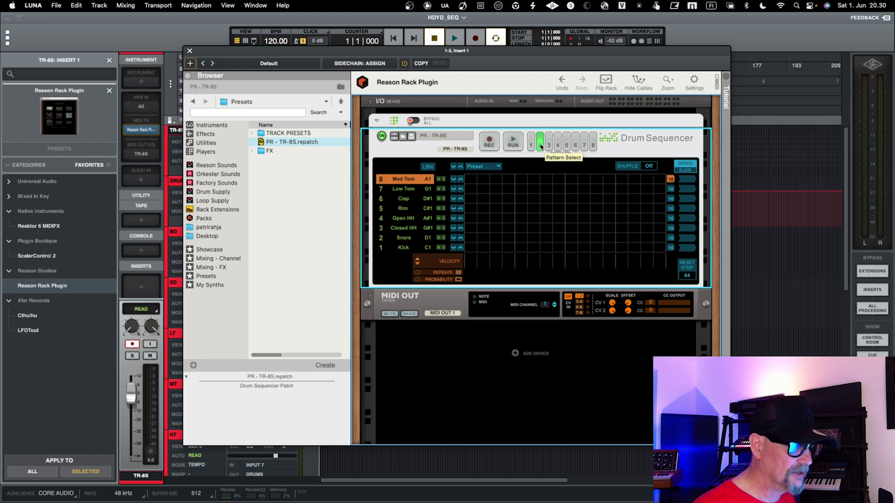
click(512, 142)
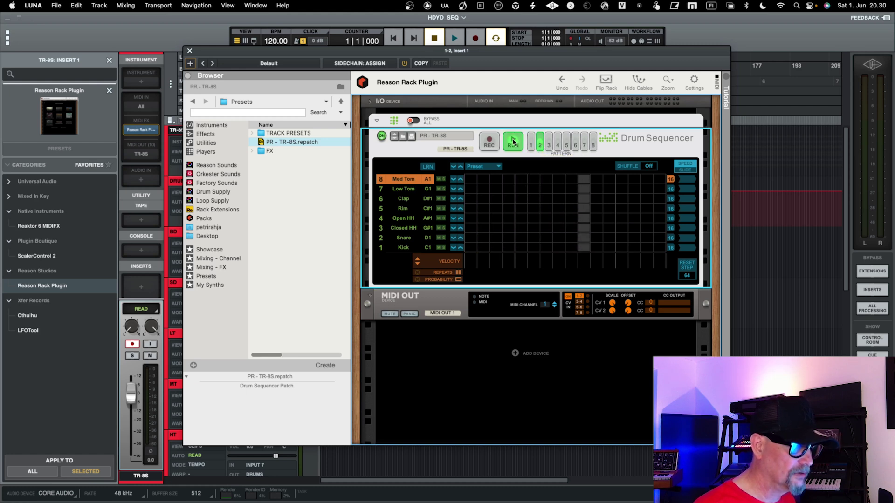
click(513, 142)
drag(460, 53, 470, 55)
key(space)
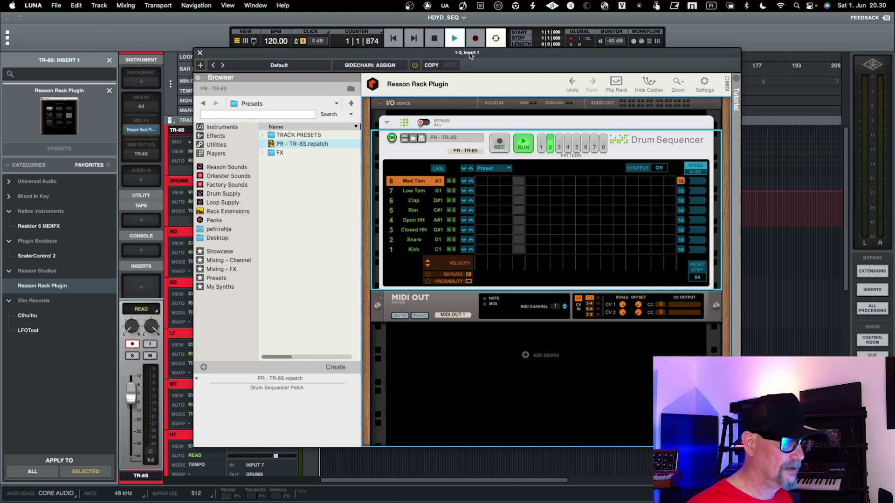
key(space)
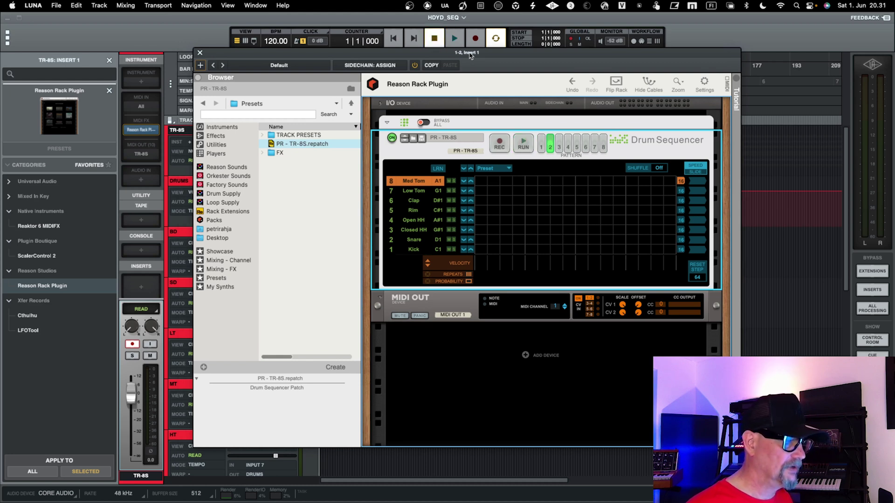
- Program kick hits on steps 1, 5, 9 and 13, audition them, and close the plugin window
click(481, 249)
click(531, 249)
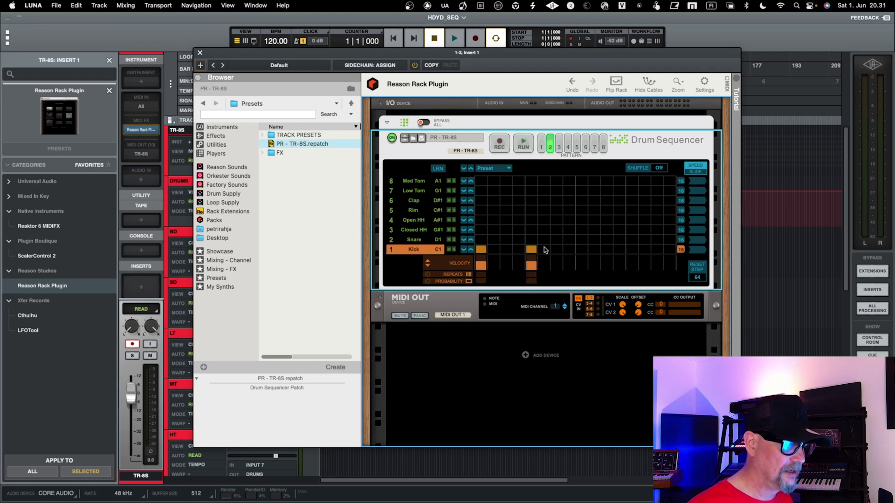
click(582, 249)
click(631, 249)
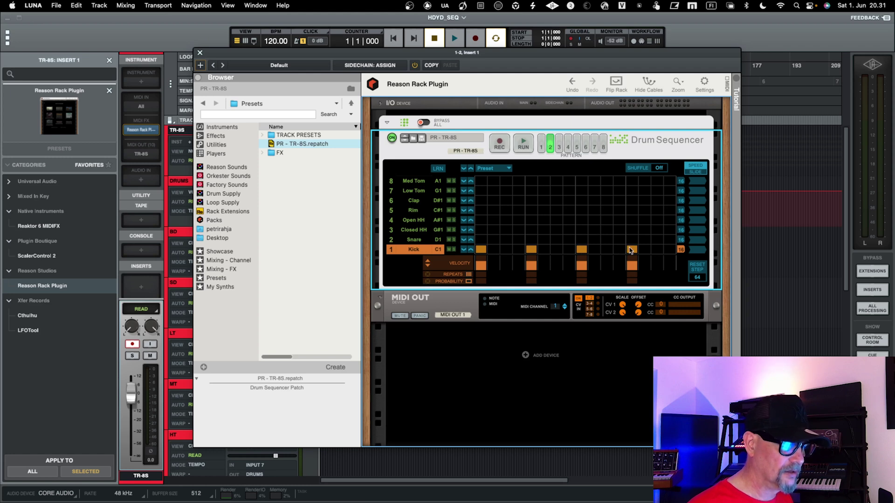
key(space)
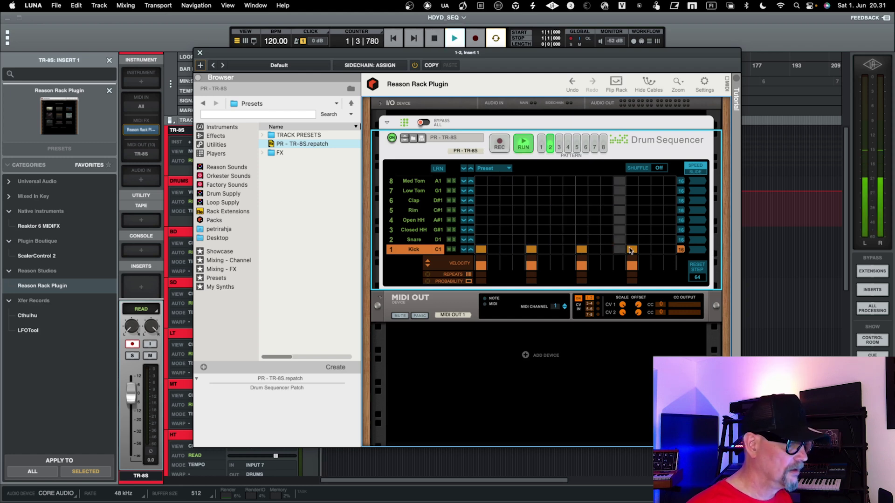
key(space)
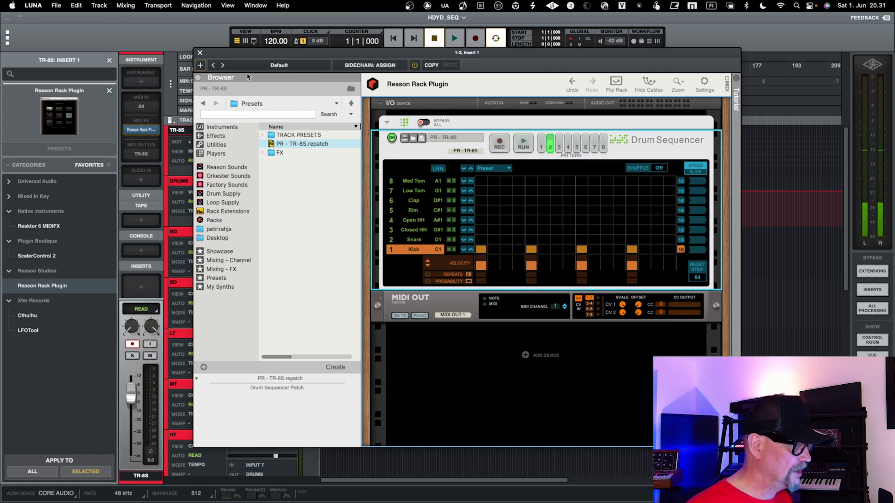
click(200, 53)
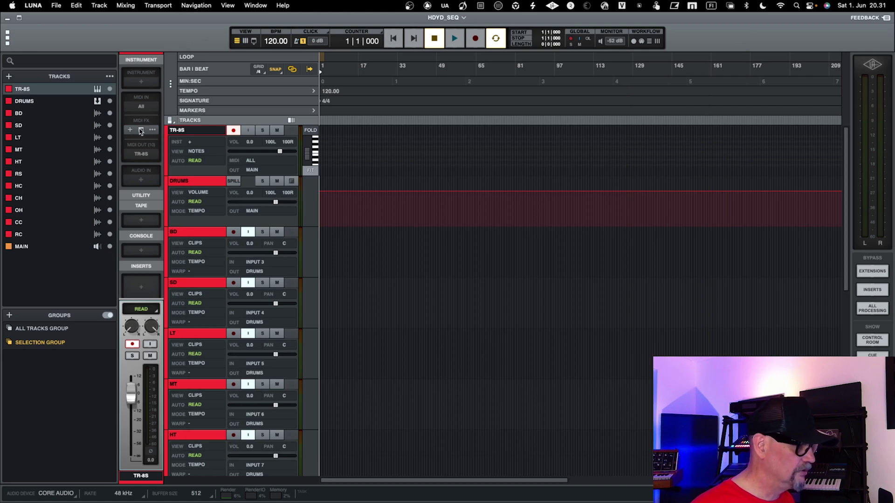
- Reopen the Reason Rack plugin editor from the TR-8S track's MIDI FX slot
click(141, 131)
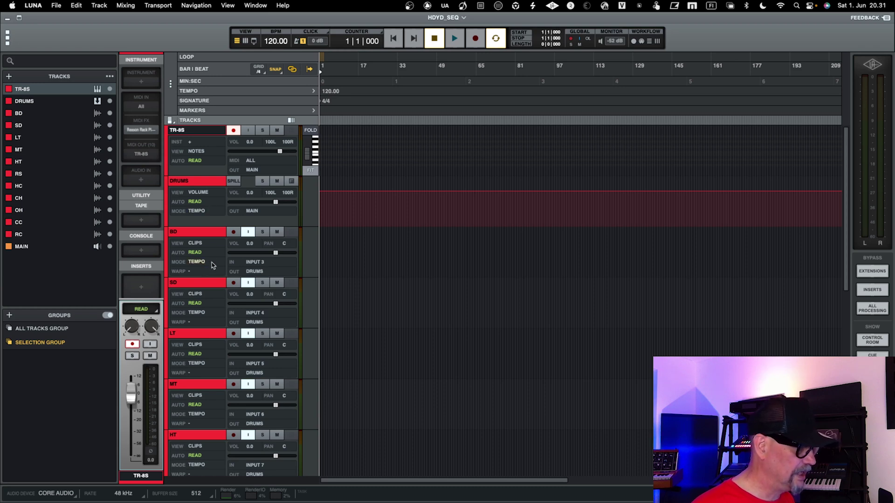
scroll(210, 353, down, 3)
scroll(209, 352, up, 3)
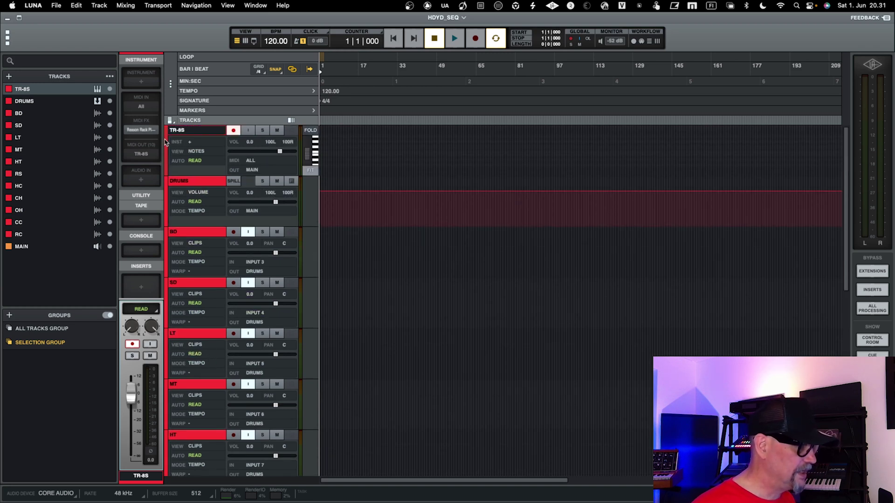
mouse_move(142, 132)
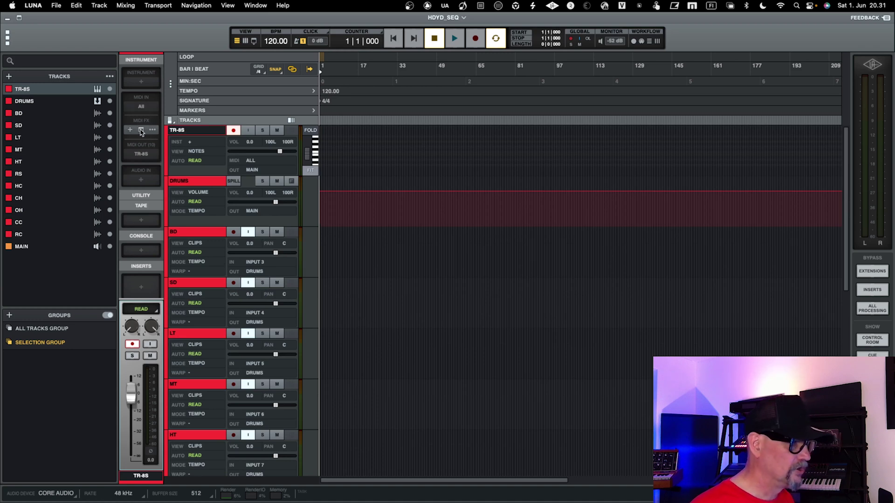
click(141, 131)
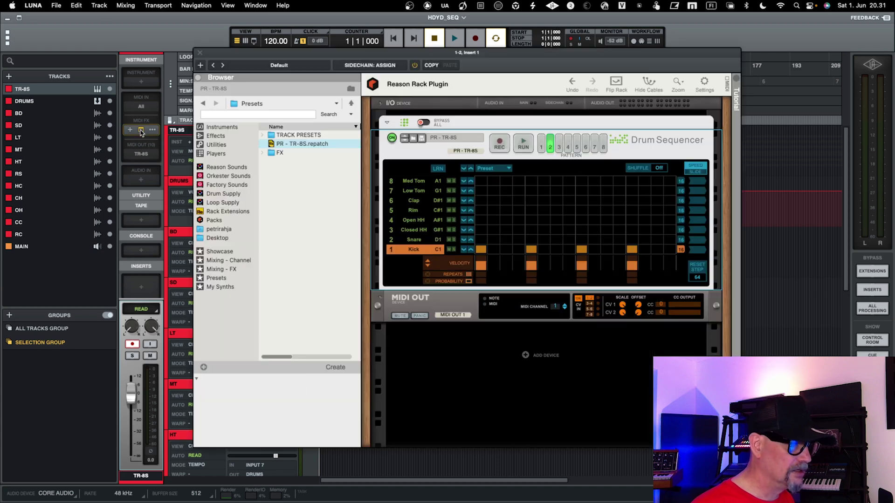
- Add Snare hits on steps 5 and 13
drag(259, 56, 209, 47)
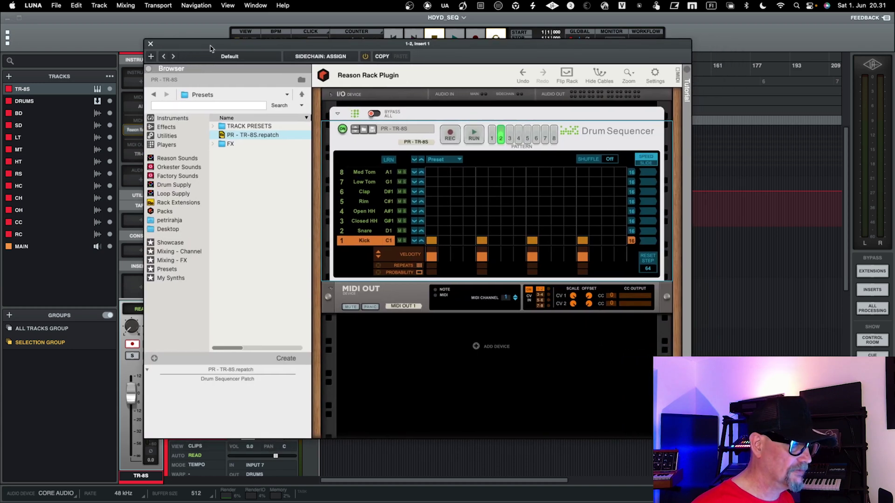
click(482, 231)
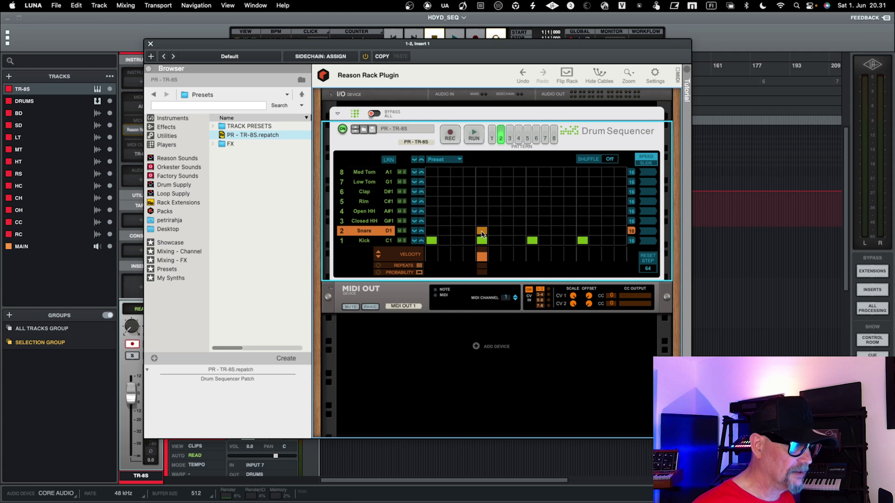
click(581, 231)
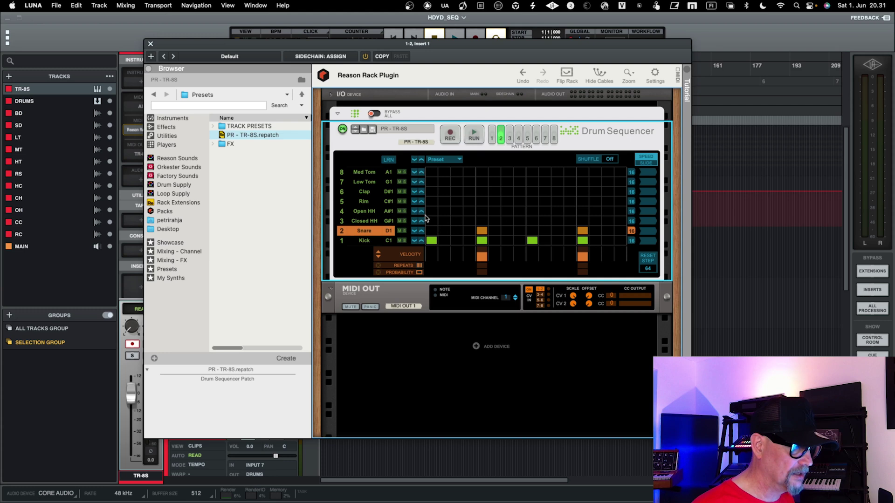
- Put Open HH on steps 3, 7, 11 and 15 and Closed HH on the remaining steps
drag(428, 220, 541, 222)
click(456, 221)
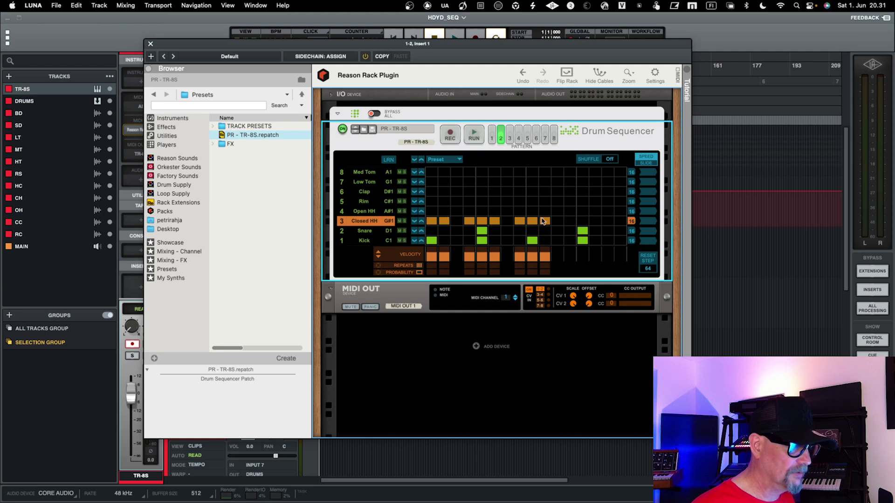
click(570, 222)
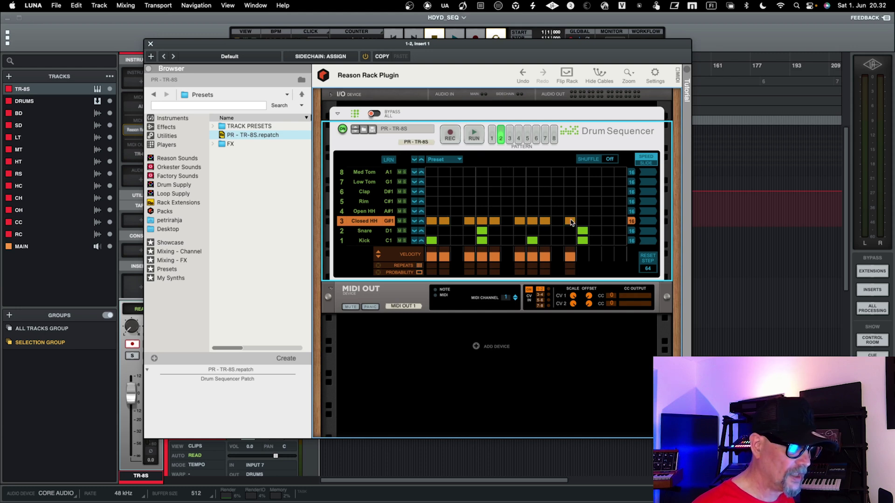
drag(572, 222, 594, 220)
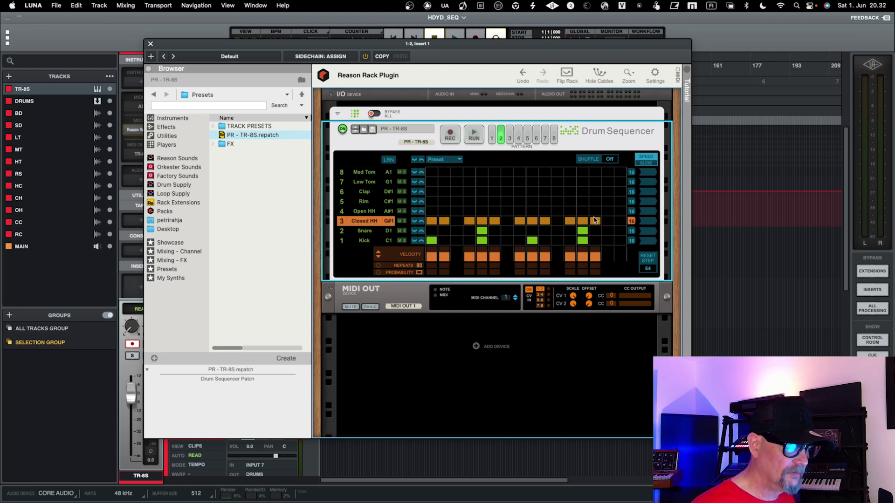
click(456, 211)
click(507, 211)
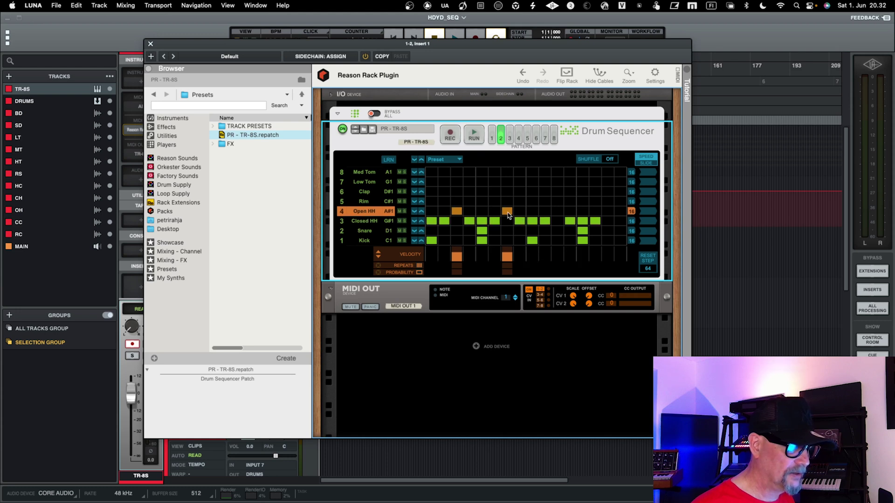
click(557, 211)
click(607, 212)
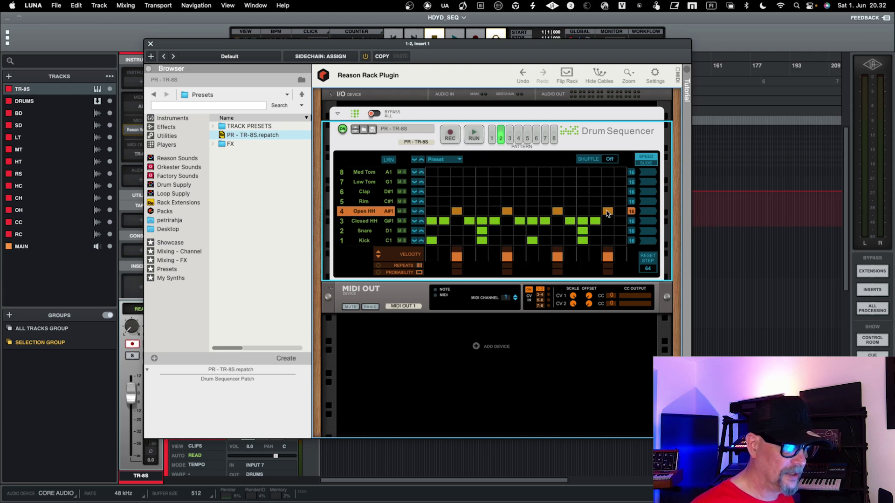
click(619, 221)
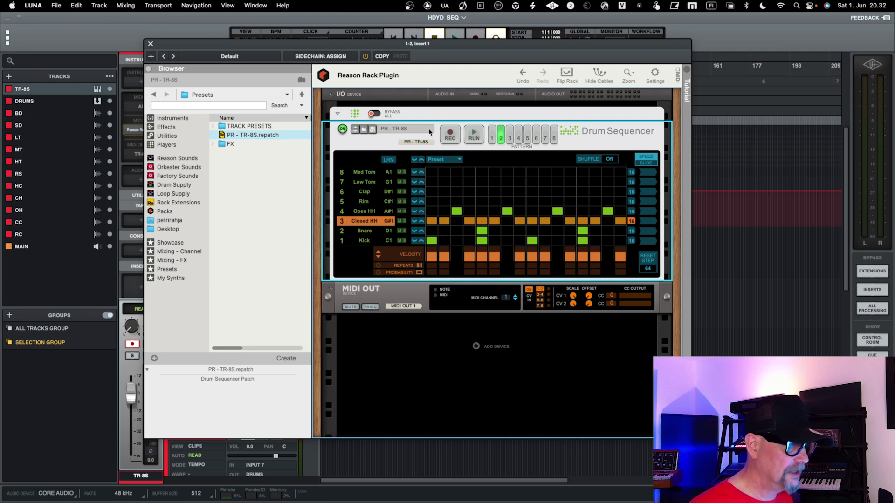
key(space)
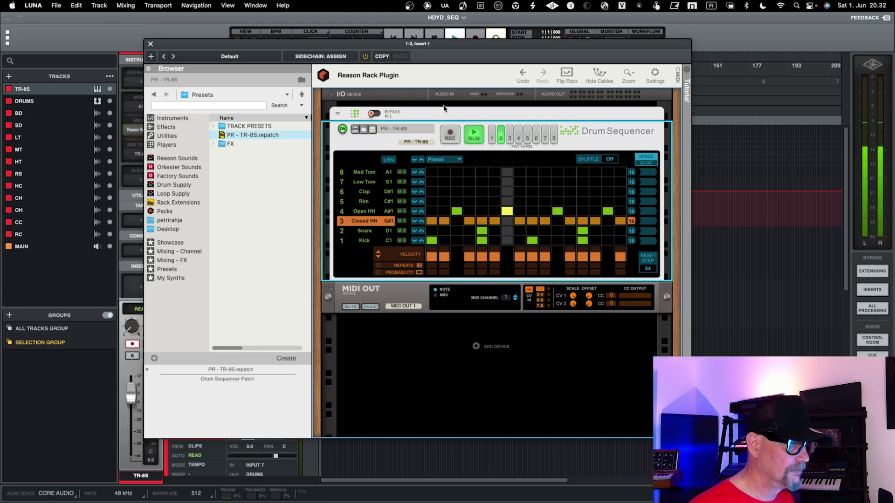
drag(387, 46, 378, 65)
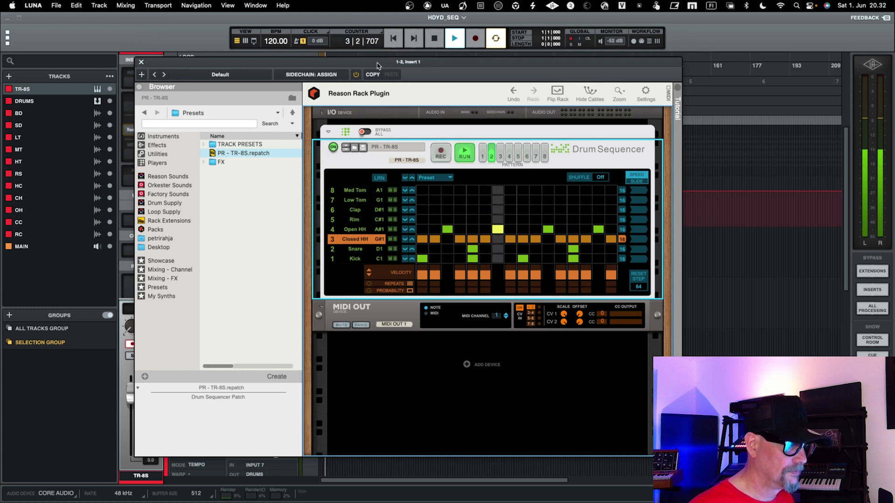
key(space)
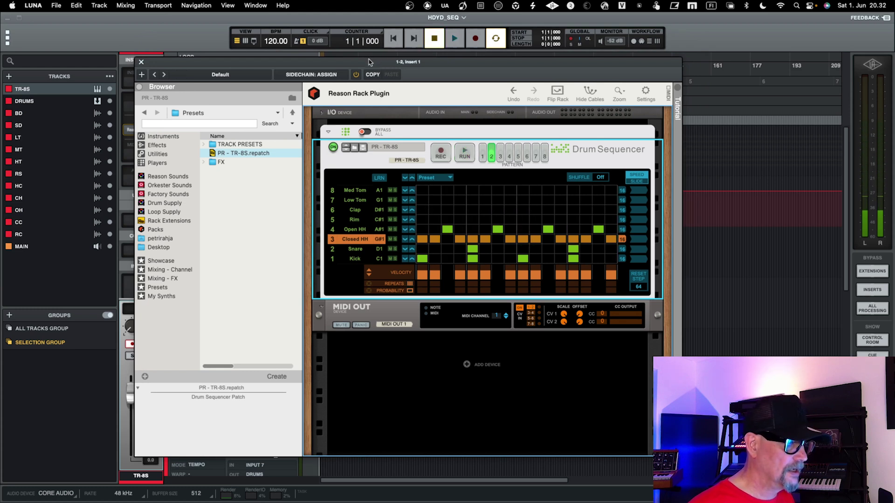
drag(368, 62, 398, 60)
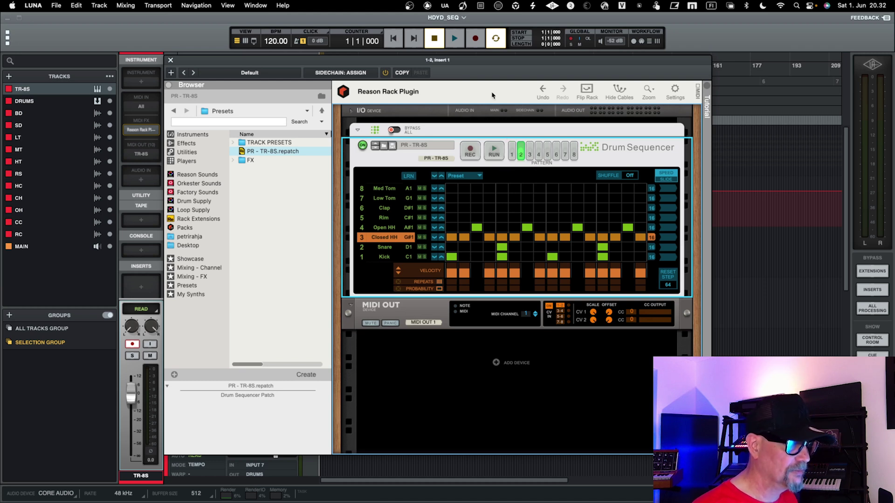
drag(487, 60, 527, 164)
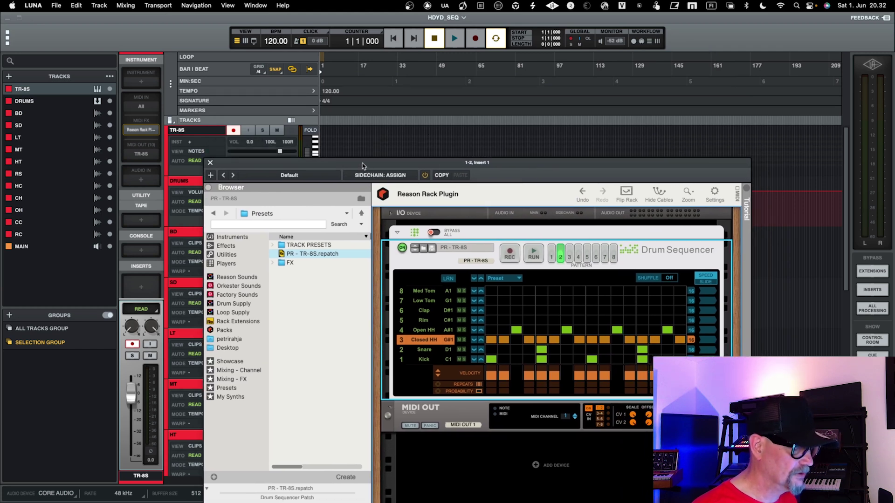
drag(362, 166, 319, 62)
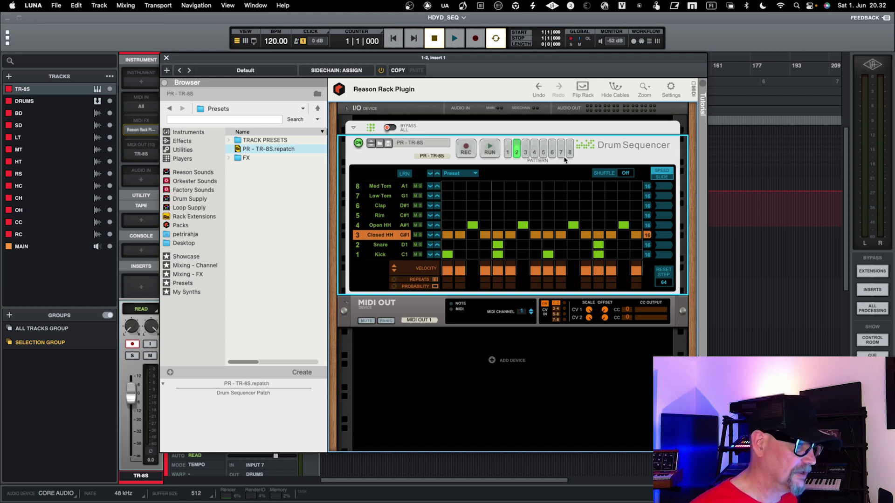
mouse_move(546, 61)
mouse_down()
mouse_move(561, 45)
mouse_move(564, 59)
mouse_up()
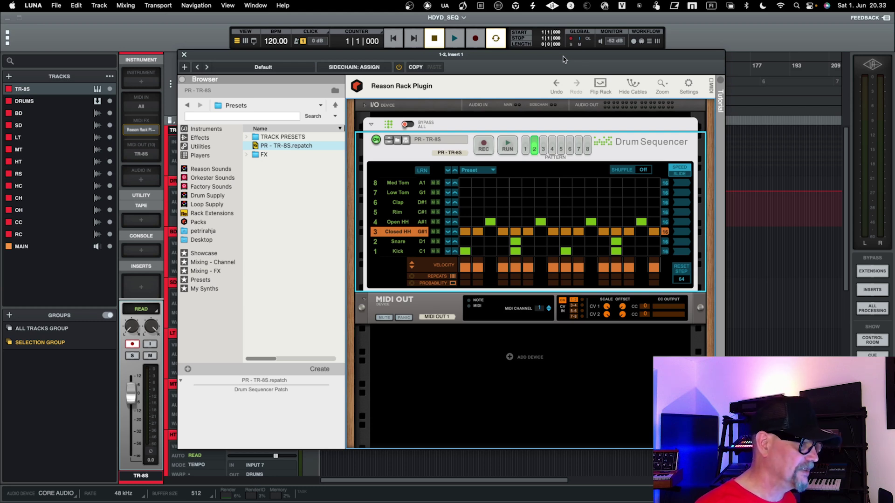
drag(564, 59, 576, 36)
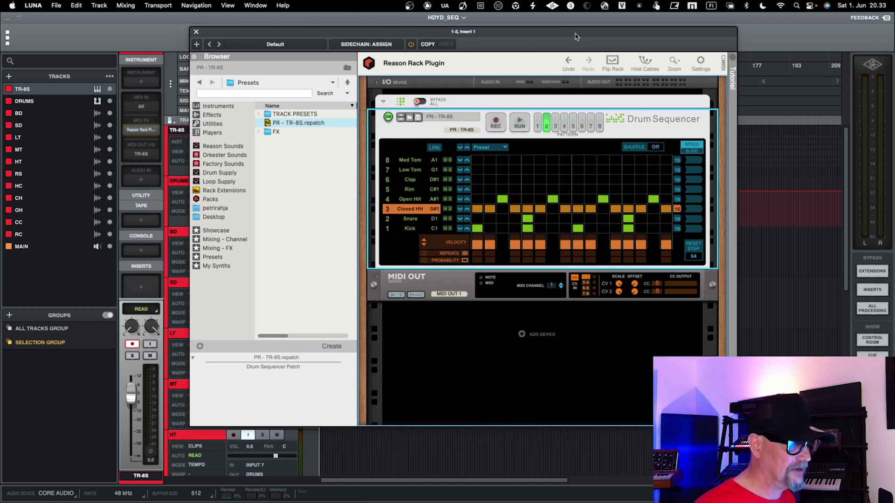
drag(576, 36, 580, 60)
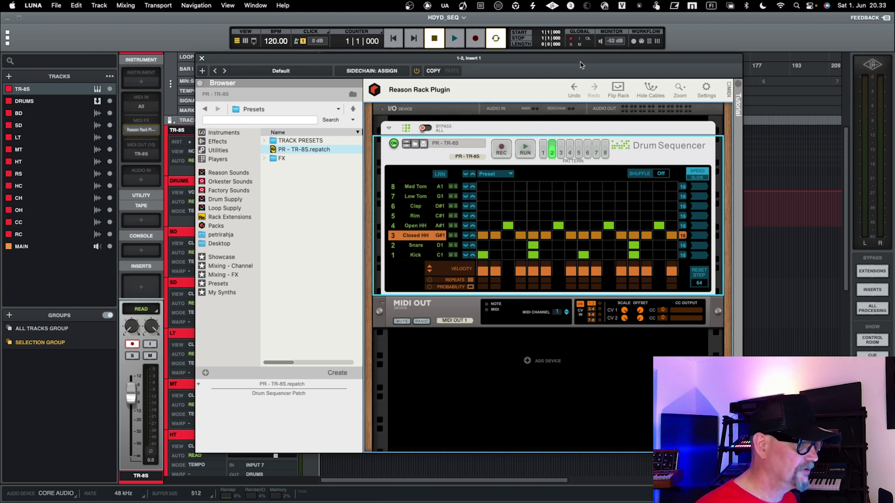
drag(580, 62, 583, 63)
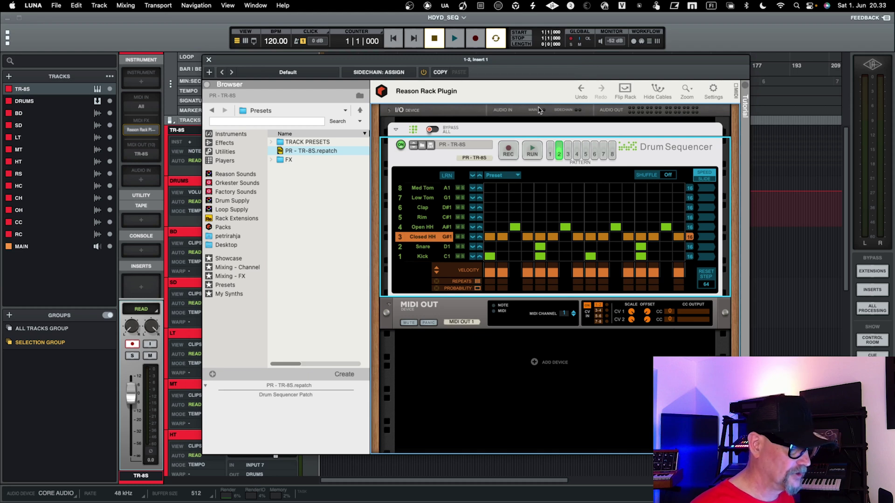
- Audition the drum pattern, then close the Reason Rack plugin window
key(space)
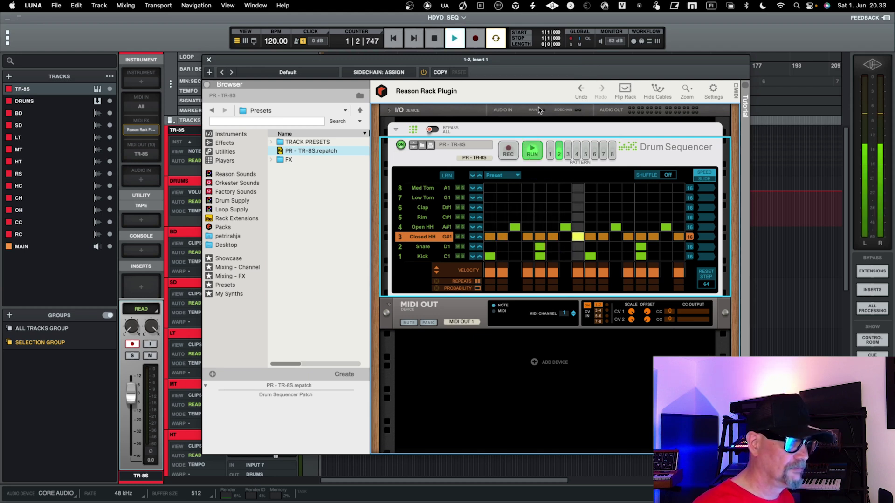
key(space)
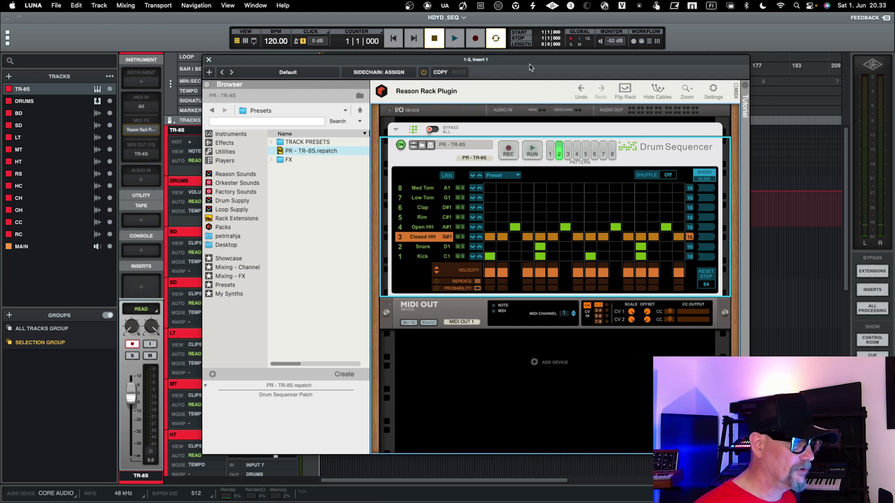
drag(528, 61, 489, 19)
key(super+w)
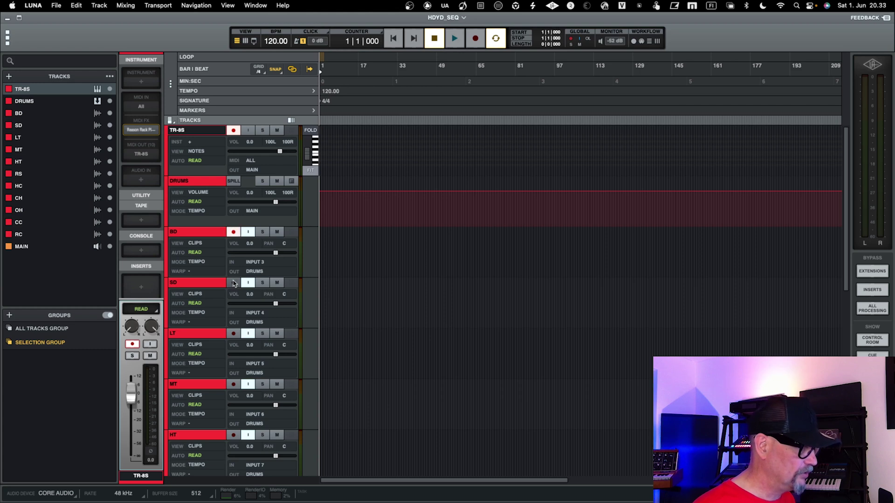
- Arm the LT, HC, CH, OH and CC drum tracks for recording and start recording
click(233, 333)
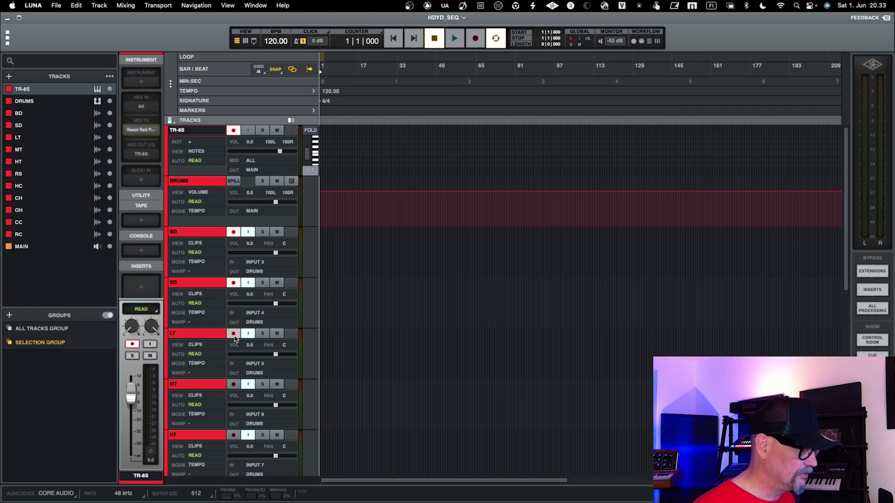
scroll(234, 384, down, 5)
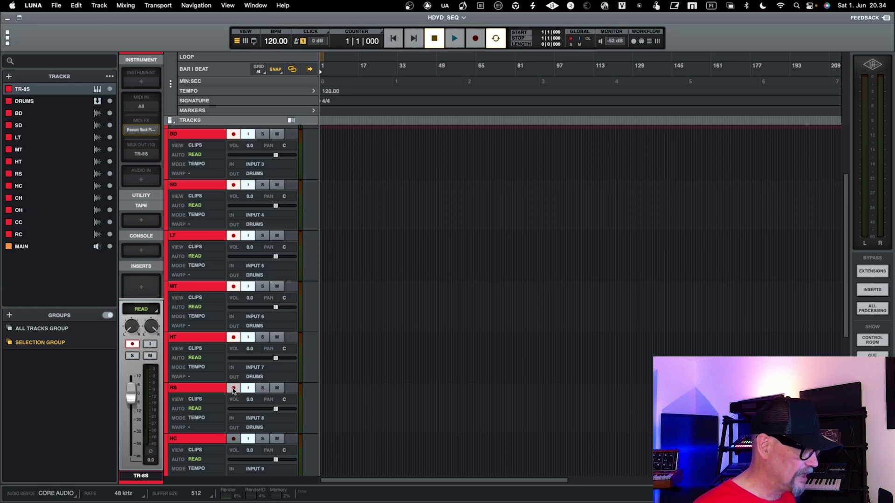
click(233, 439)
scroll(233, 440, down, 5)
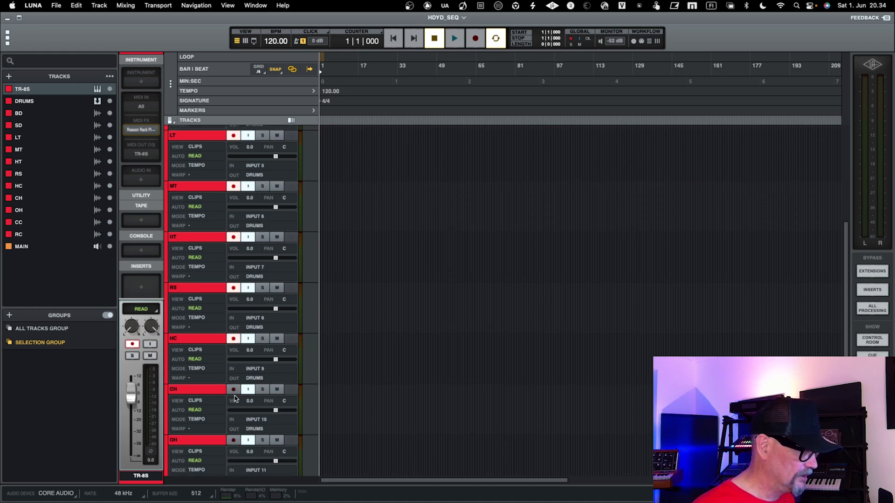
click(233, 389)
click(233, 440)
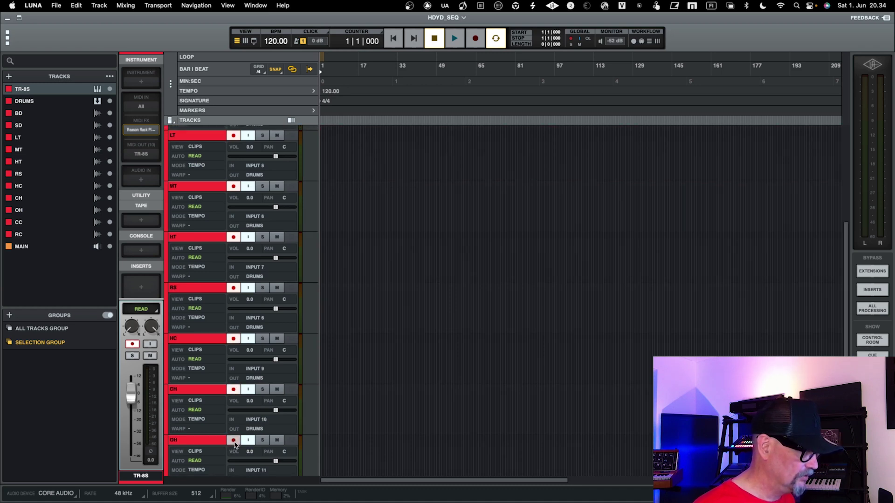
scroll(233, 440, down, 2)
click(232, 445)
scroll(233, 447, down, 6)
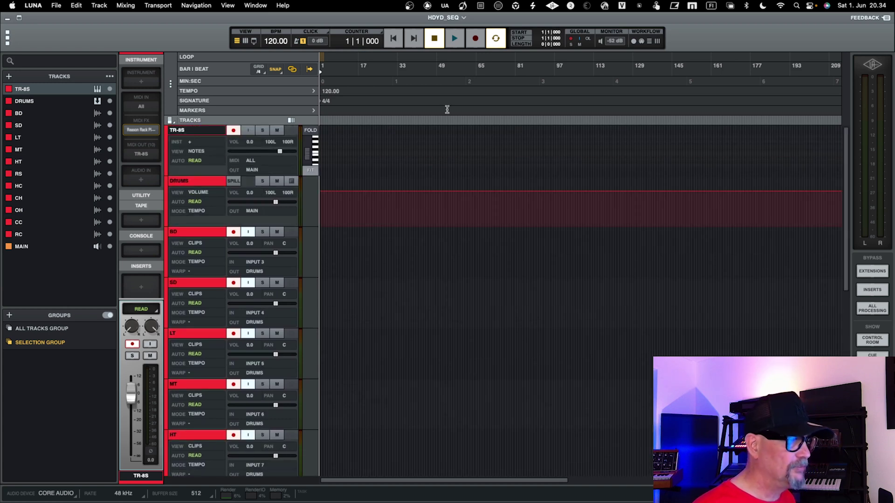
key(space)
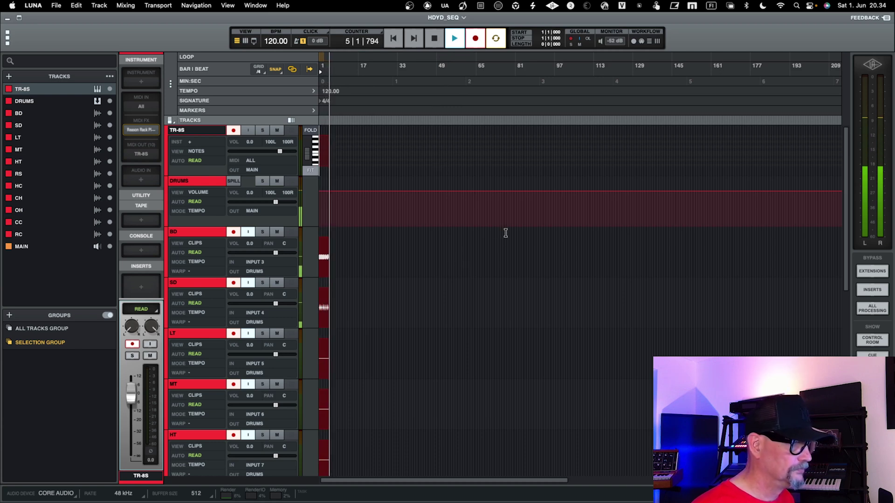
- Zoom the timeline in on the growing recorded drum clips
mouse_move(514, 191)
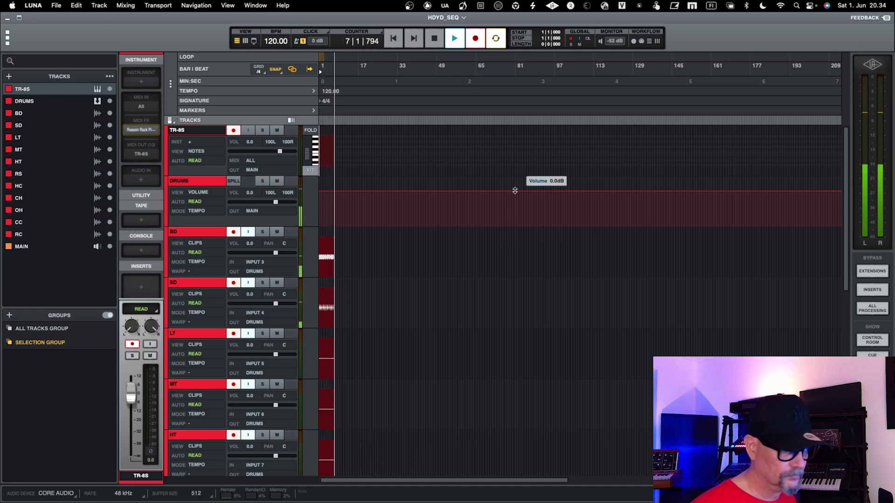
key(super+equal)
key(super+equal)
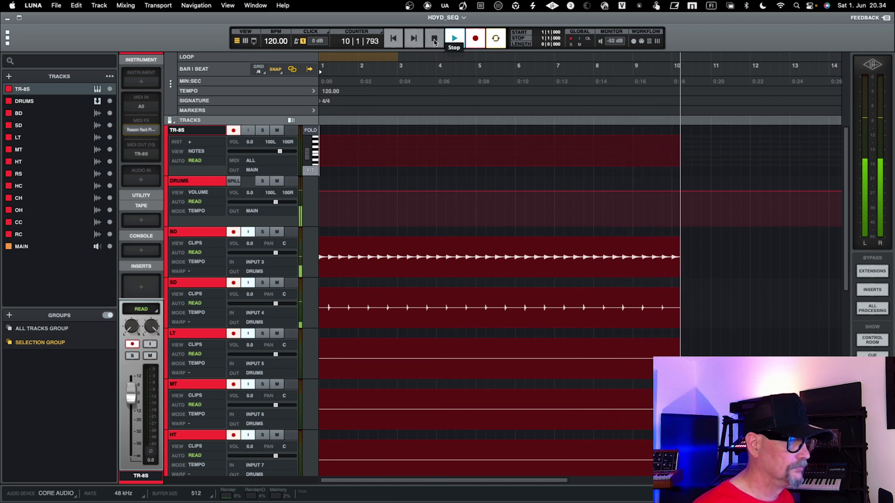
- Stop recording and disable the Reason Rack MIDI FX plugin
click(434, 42)
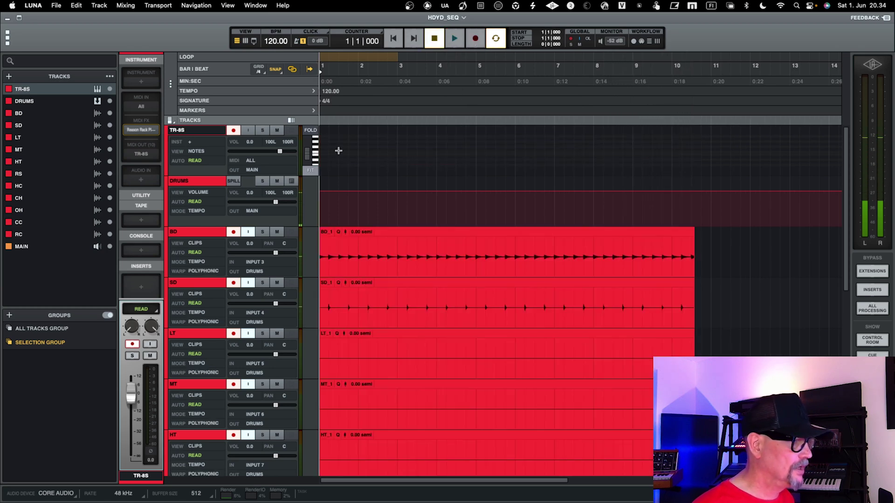
mouse_move(149, 134)
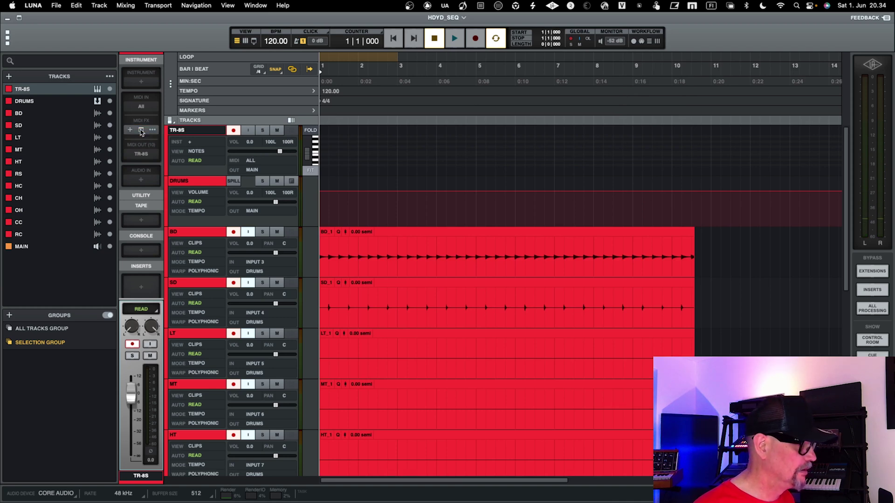
right_click(141, 133)
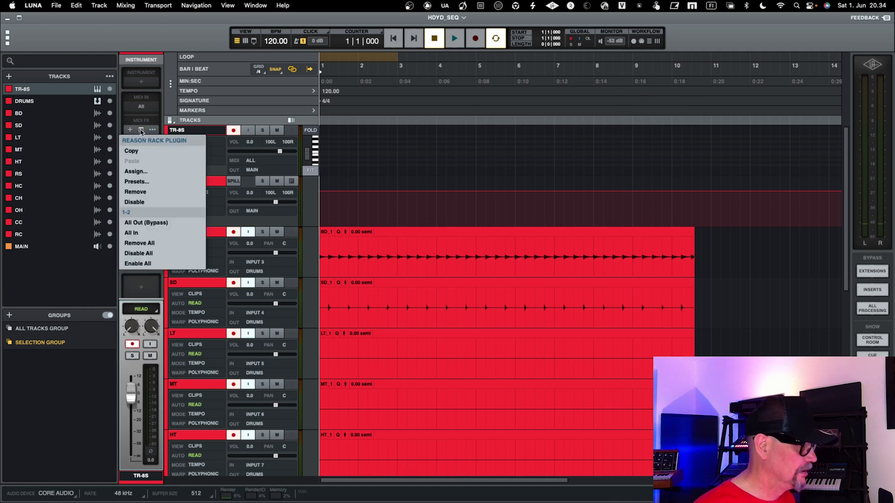
click(146, 201)
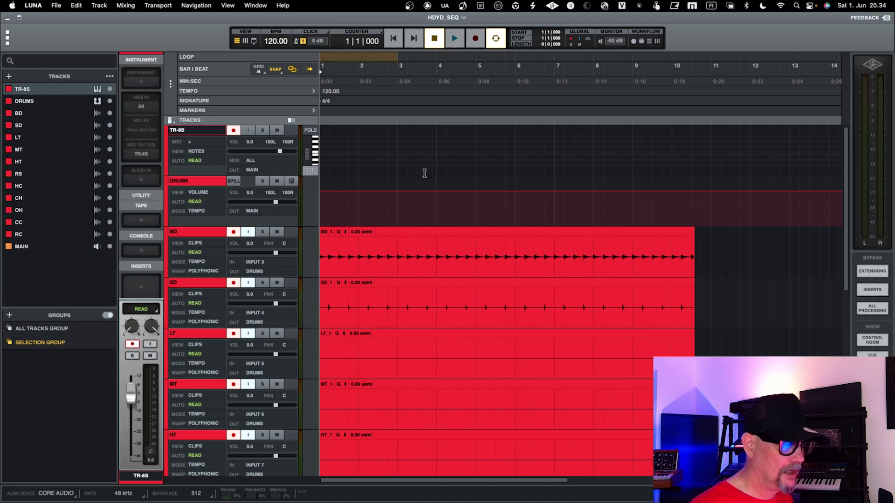
- Extend the loop range to end at bar 9 and briefly audition it
click(351, 58)
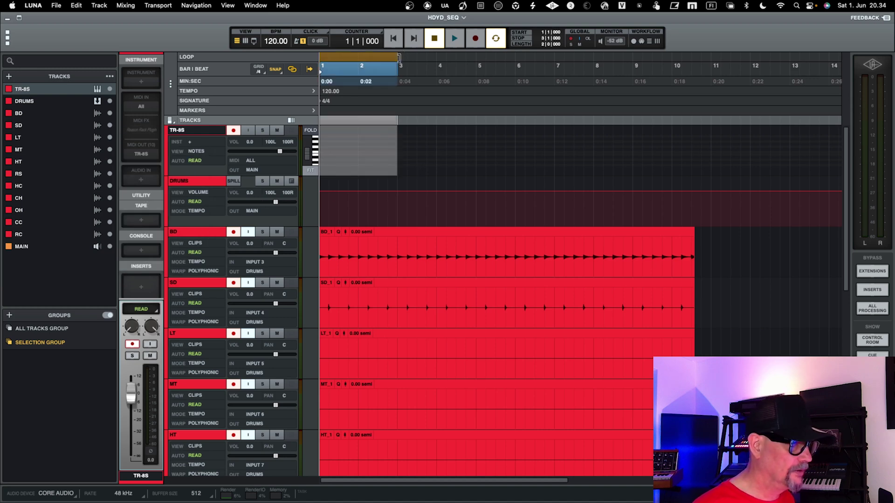
drag(397, 57, 633, 57)
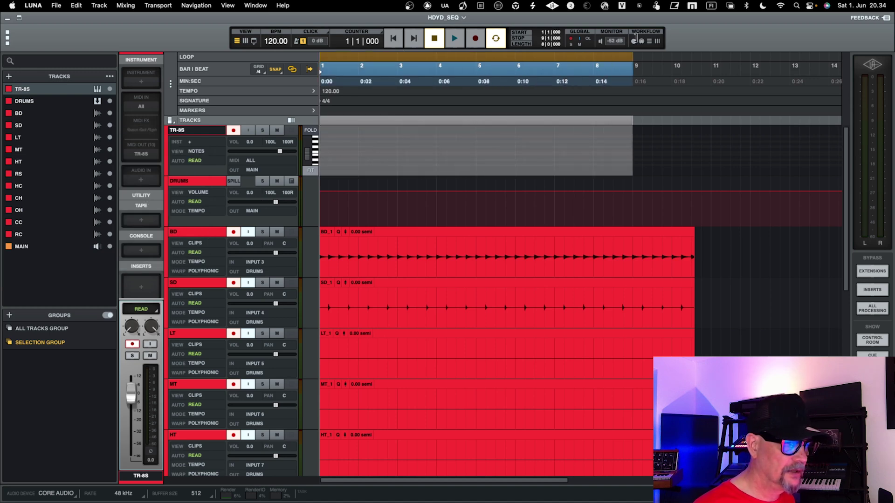
key(space)
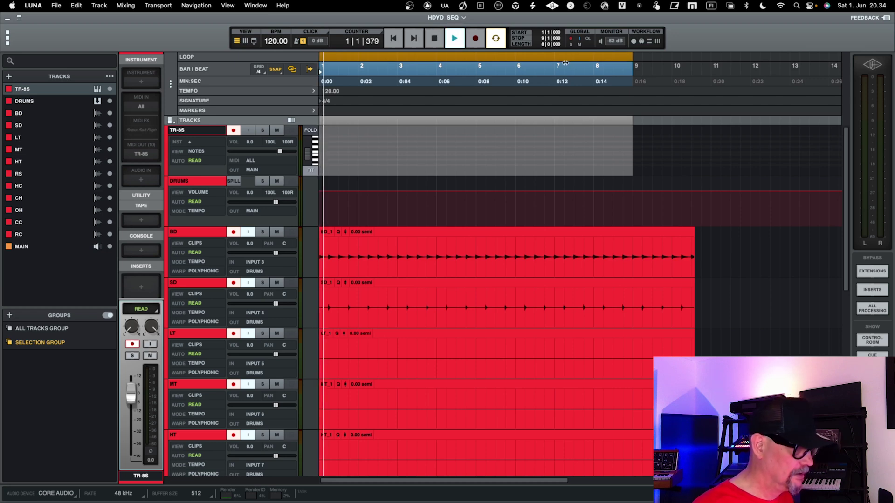
key(space)
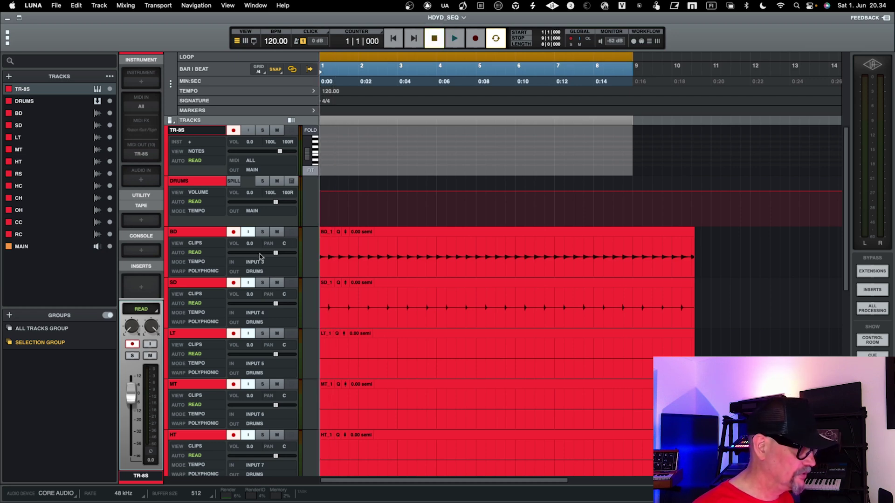
- Turn off input monitoring on BD, SD, LT, OH and CH, then play back the recorded drums
click(250, 235)
click(250, 283)
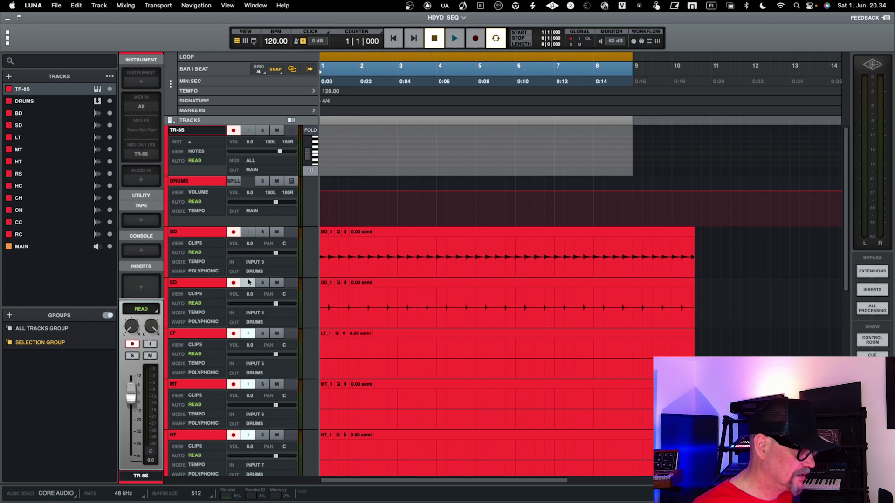
click(249, 333)
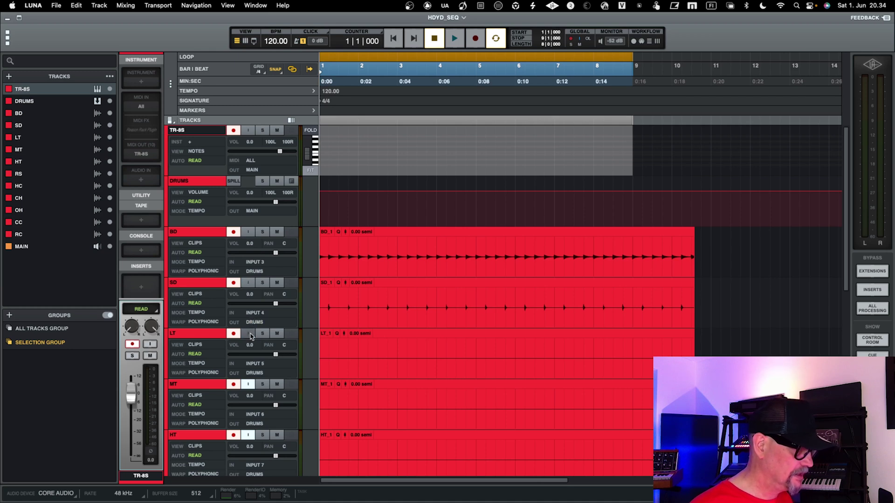
scroll(250, 336, down, 10)
click(247, 254)
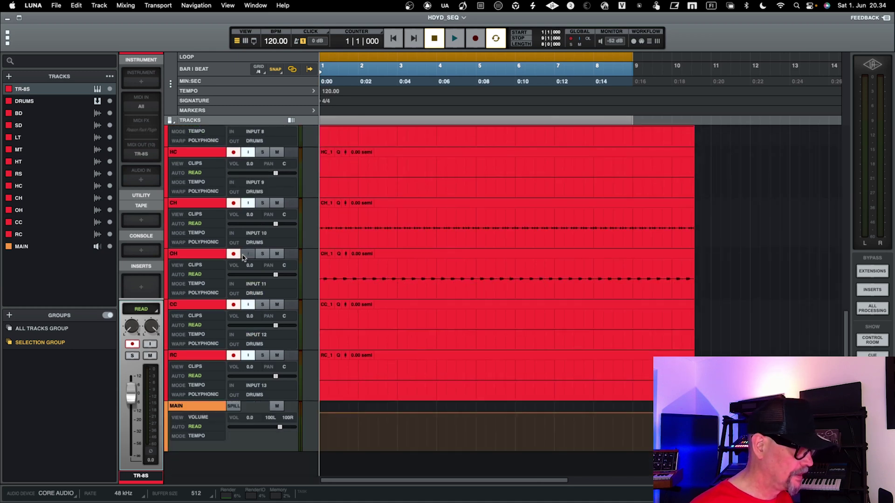
click(250, 204)
scroll(264, 247, up, 10)
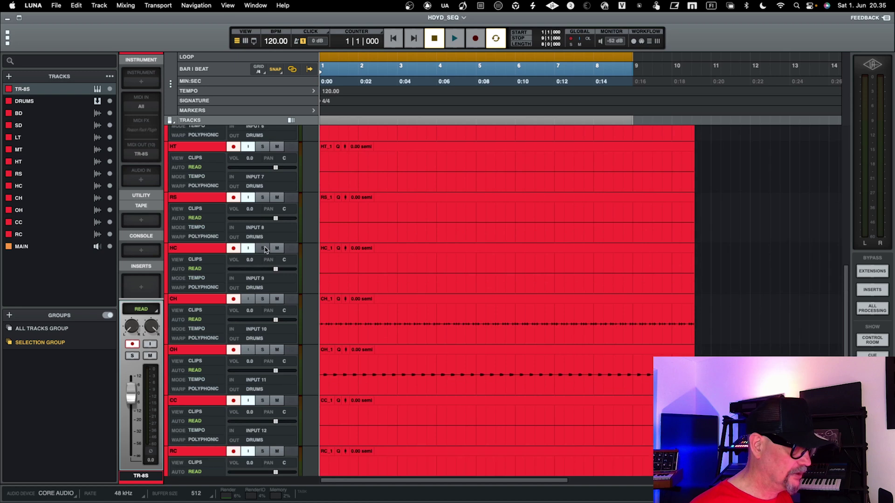
key(space)
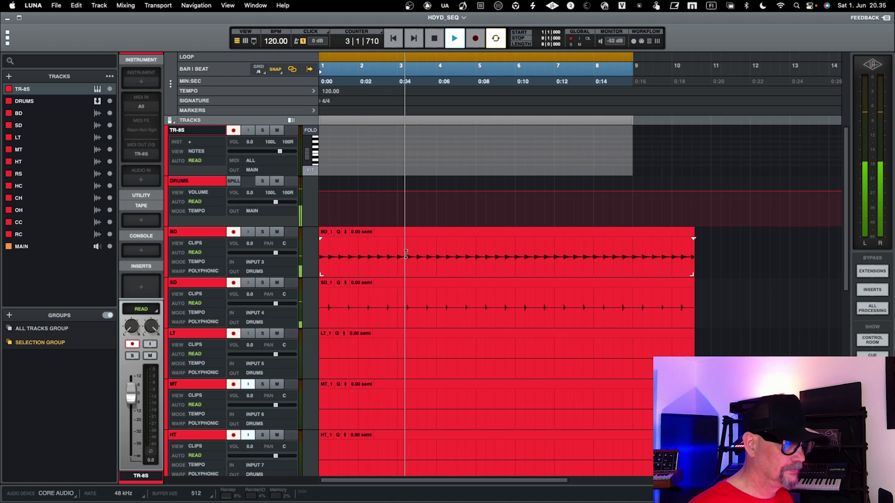
key(space)
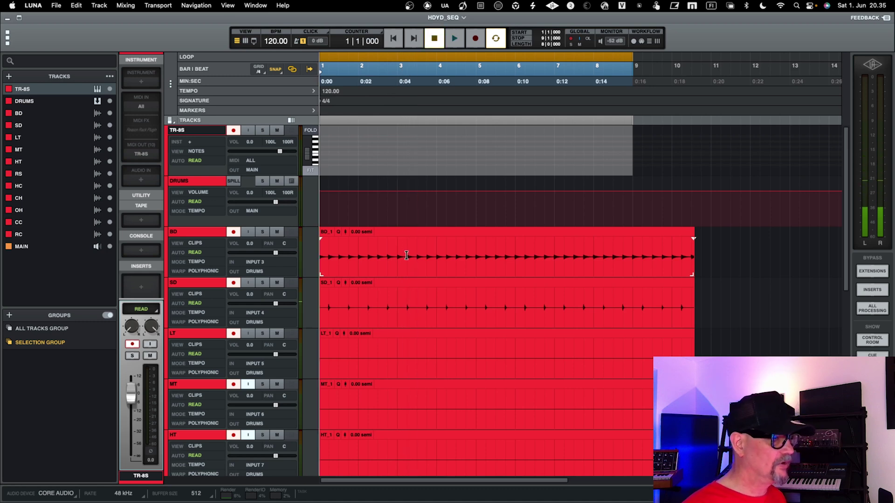